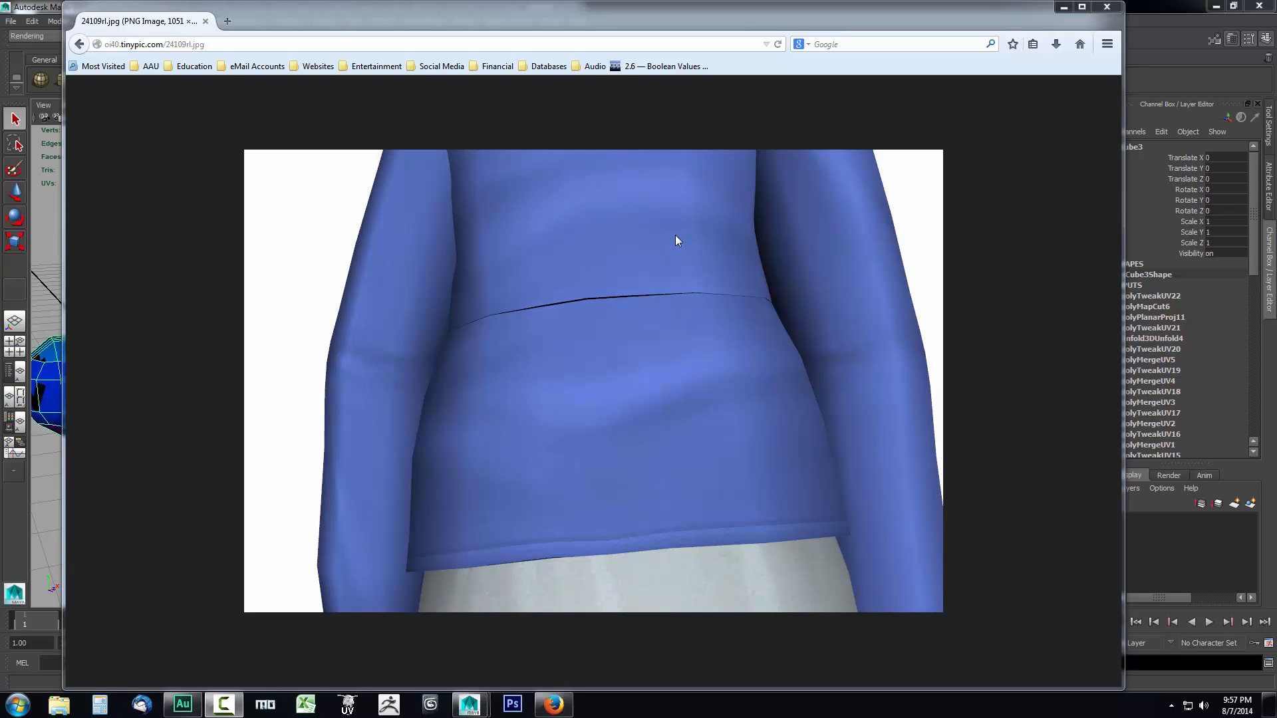
# Compare the shirt texture in Photoshop with Layers 5, 7 and 8 hidden and Layer 5 shown again, then return to Maya.
pyautogui.click(1063, 7)
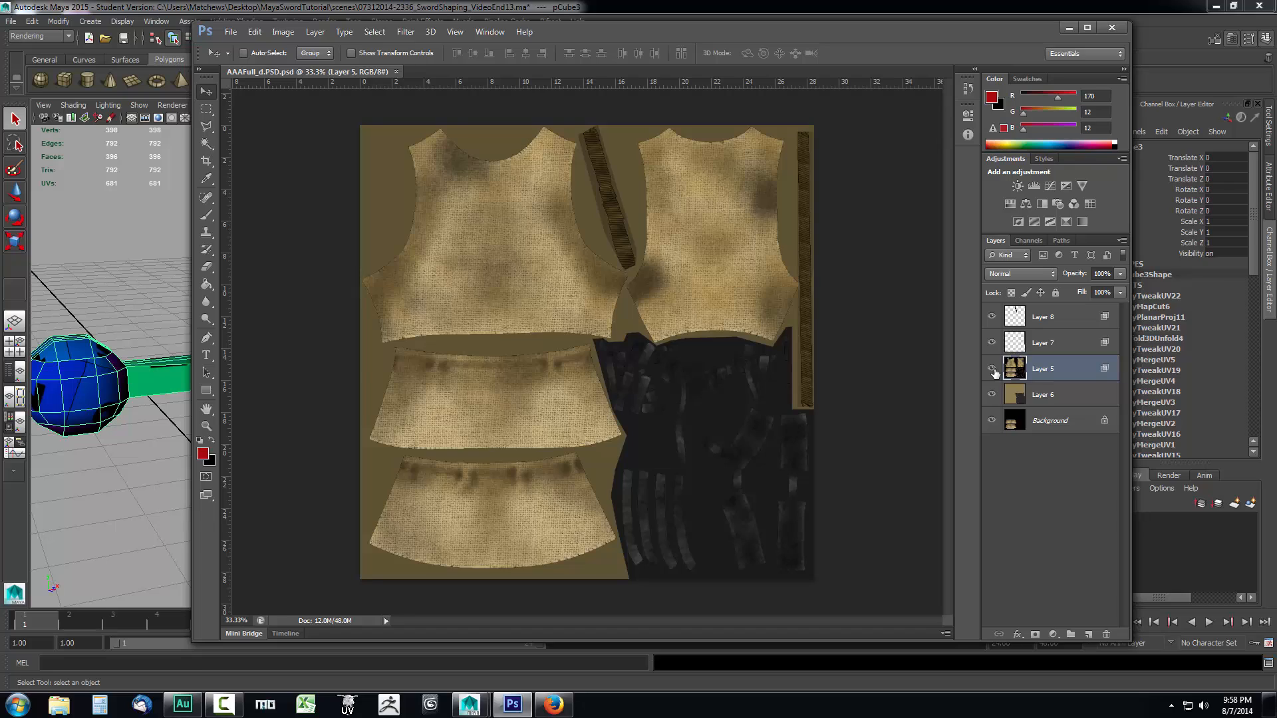
pyautogui.moveTo(992, 368); pyautogui.dragTo(990, 349)
pyautogui.click(992, 316)
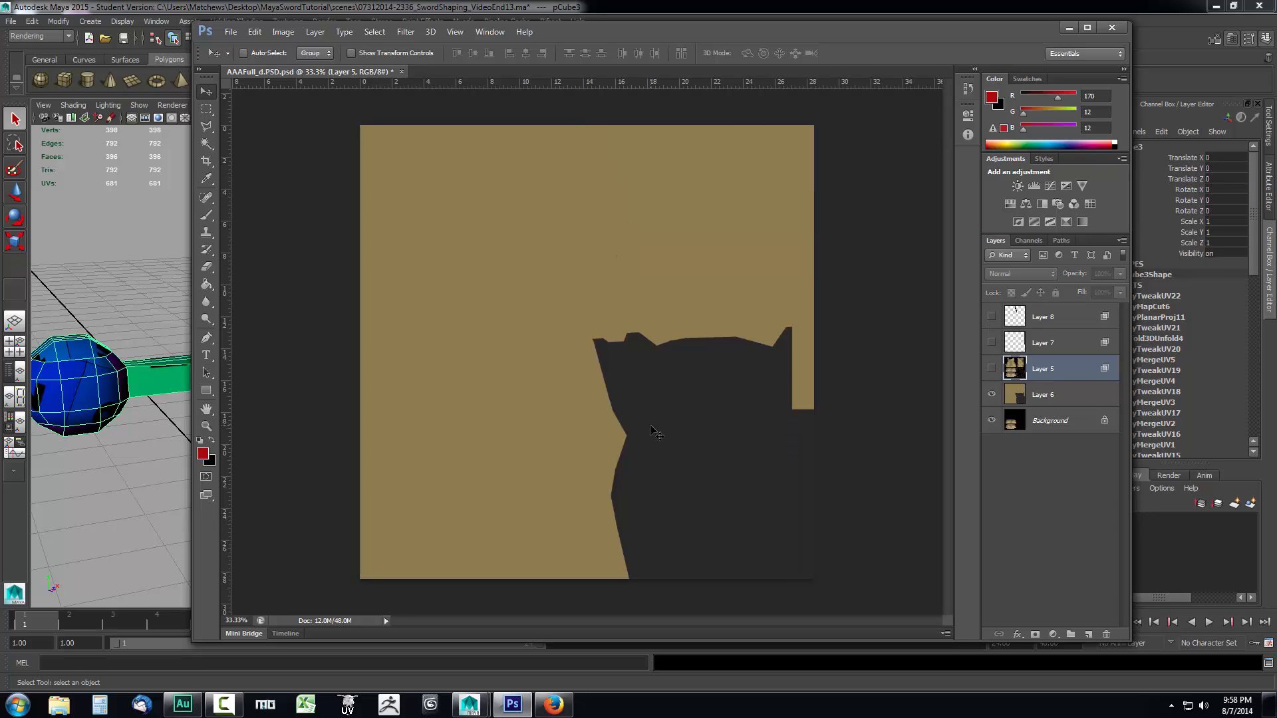
pyautogui.click(992, 368)
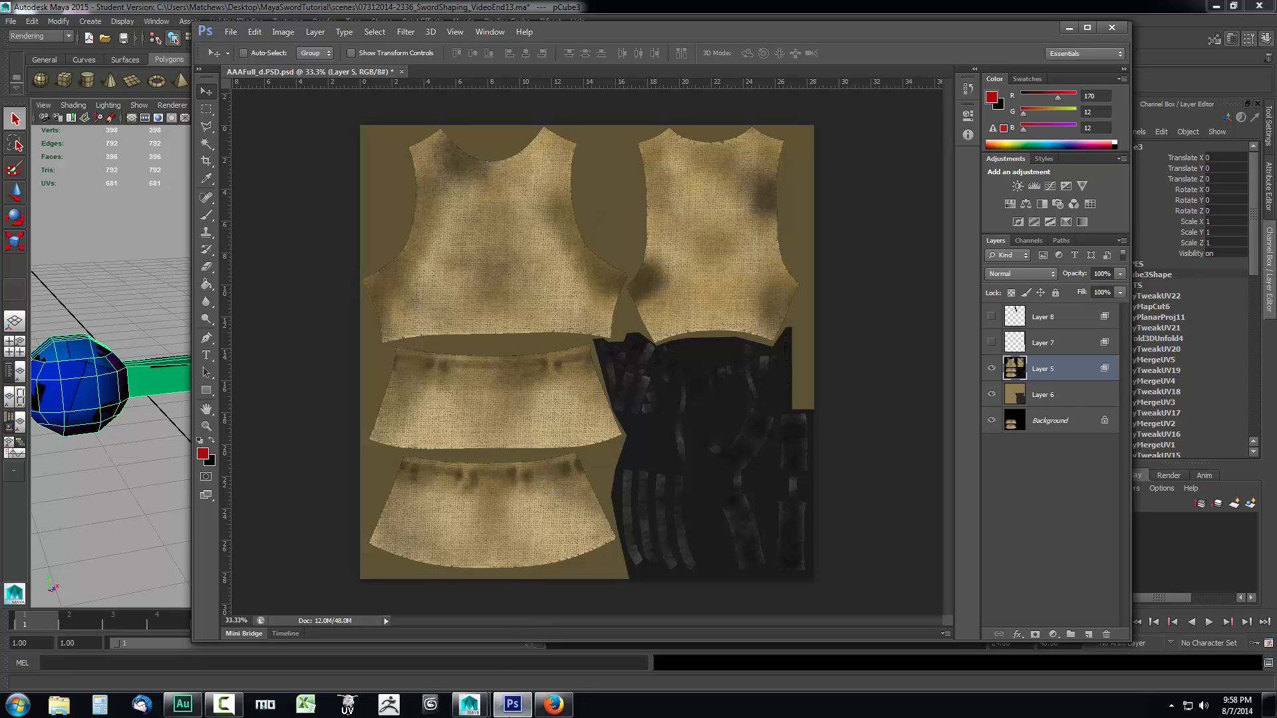
pyautogui.click(553, 705)
pyautogui.click(1069, 28)
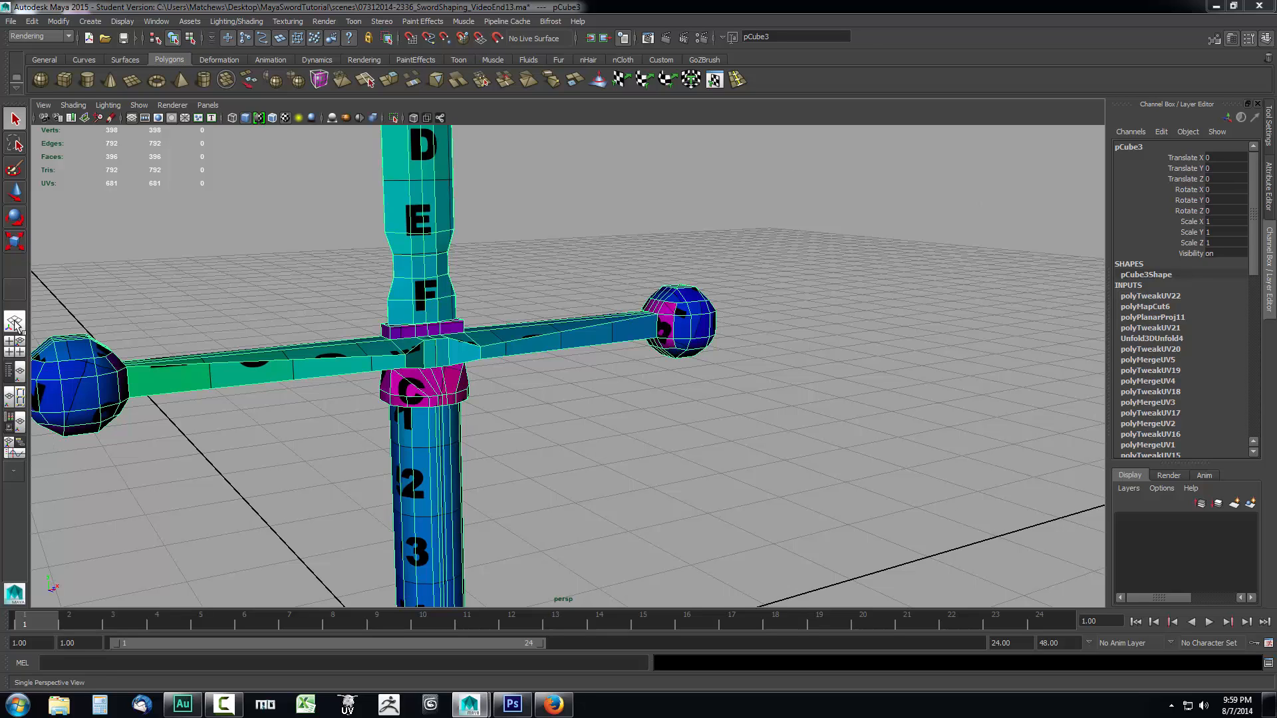
# Change the workspace to the Persp/UV Texture Editor layout and frame the sword's full UV layout.
pyautogui.rightClick(16, 401)
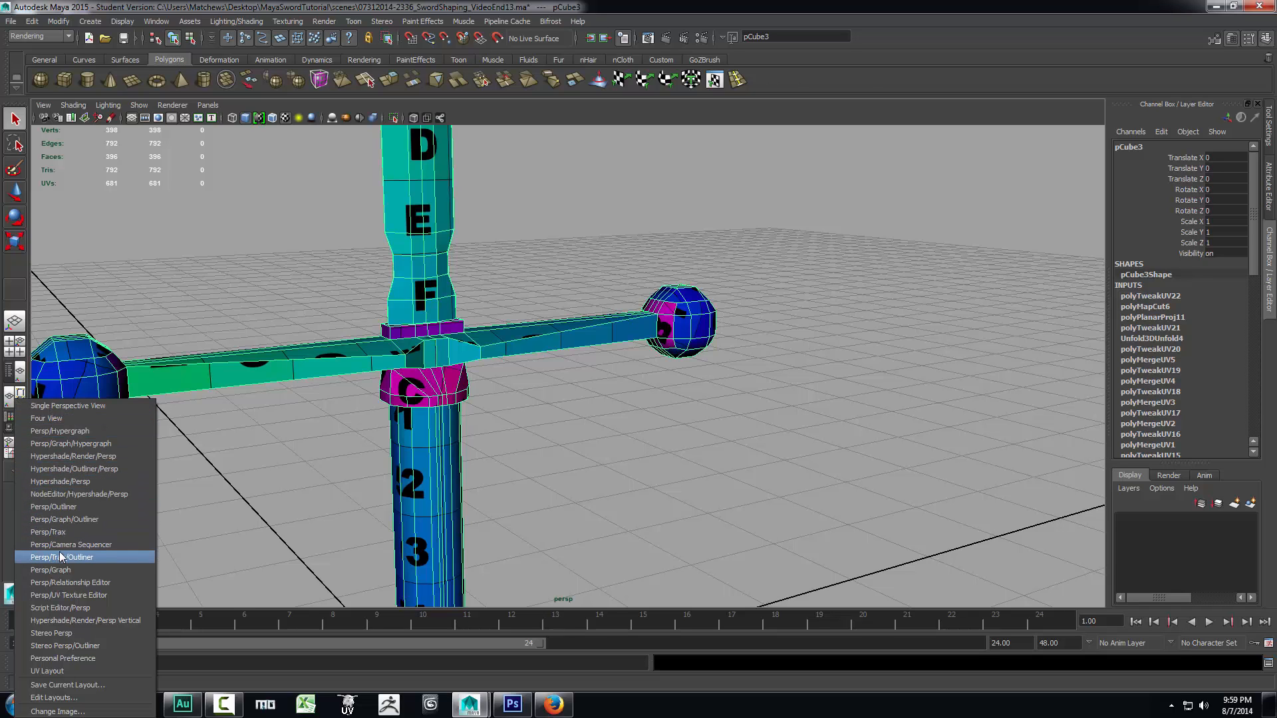
pyautogui.click(63, 596)
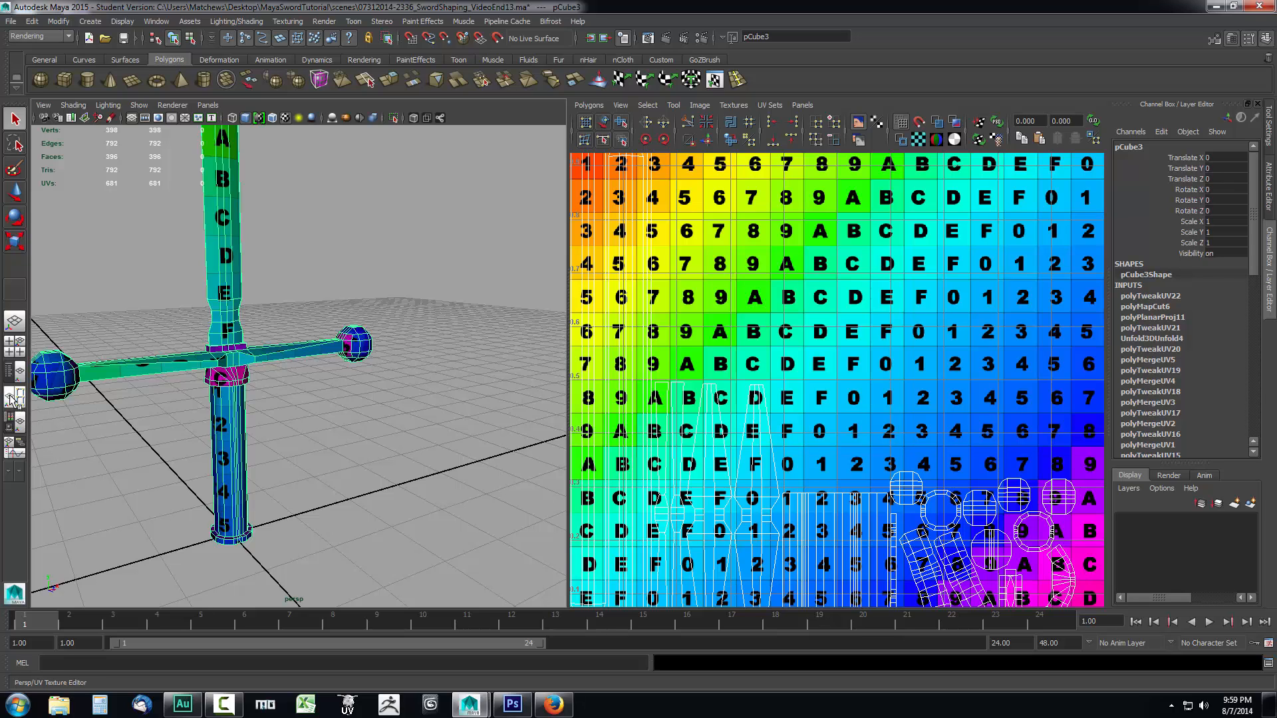
pyautogui.scroll(-3, 775, 355)
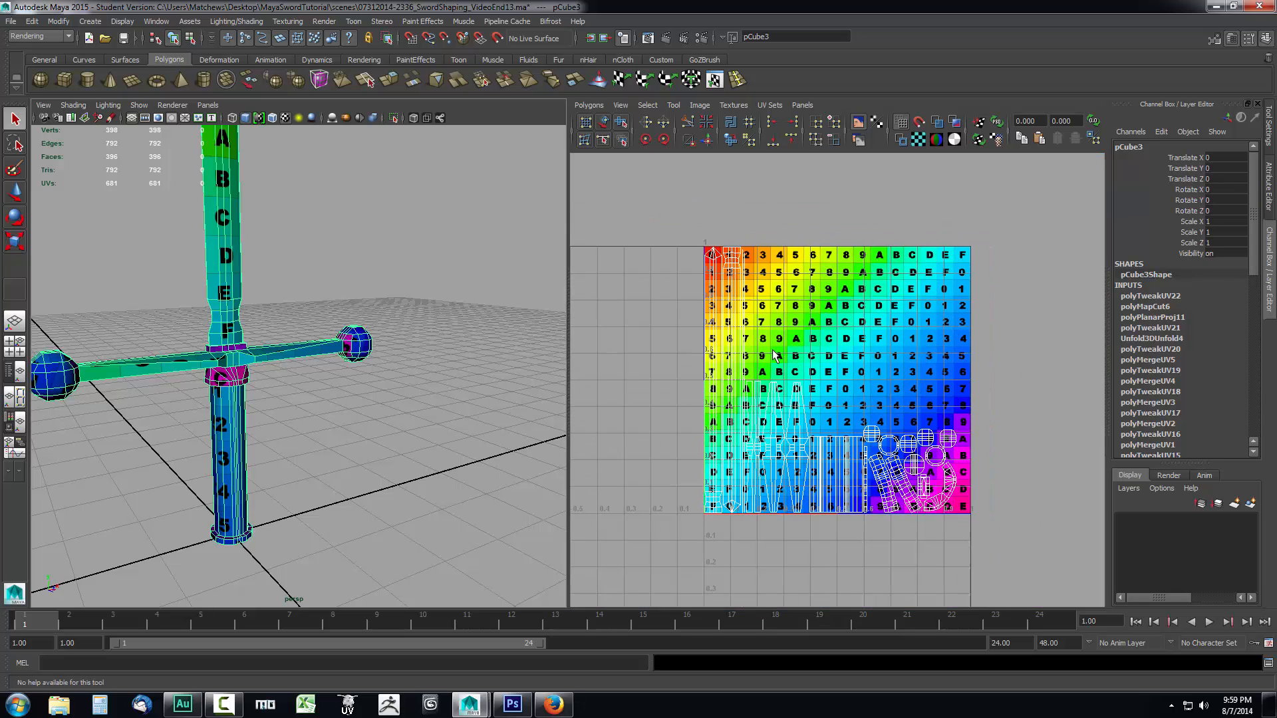
pyautogui.scroll(4, 775, 354)
pyautogui.press('f')
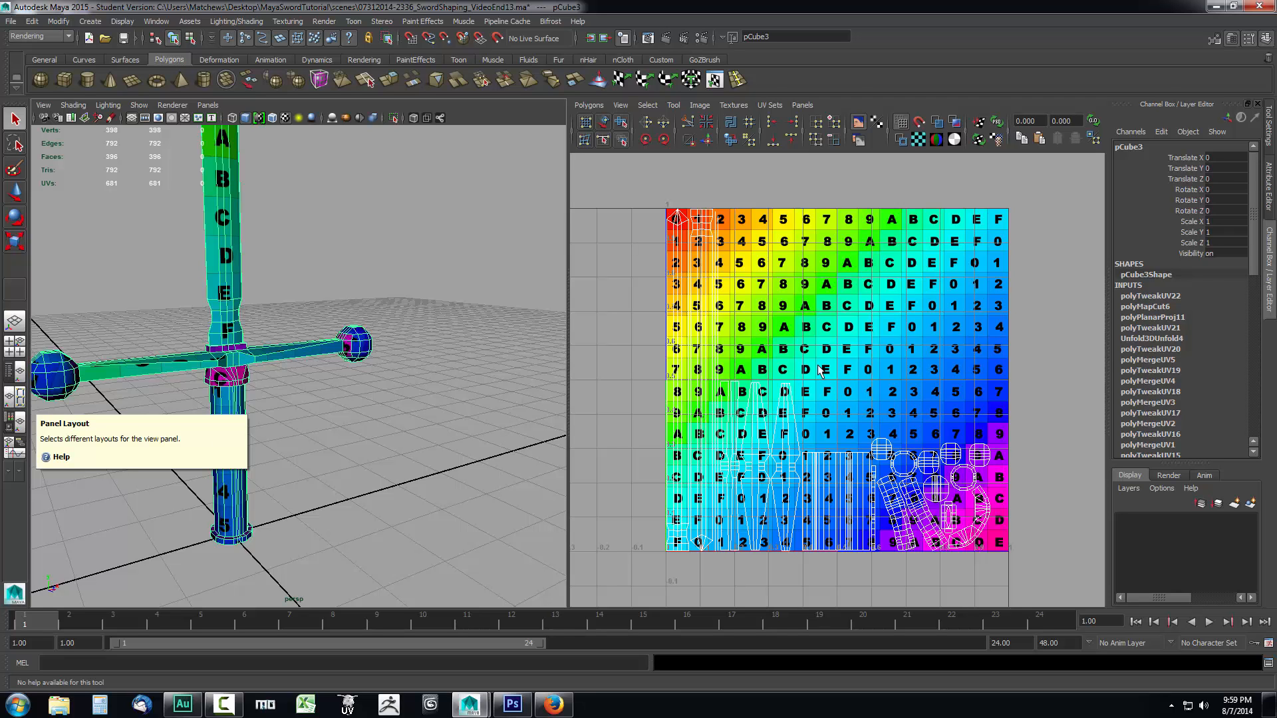
# Inspect the textured sword around its crossguard and turn on shaded display of the UV shells.
pyautogui.keyDown('alt'); pyautogui.moveTo(420, 354); pyautogui.dragTo(399, 424); pyautogui.keyUp('alt')
pyautogui.press('f')
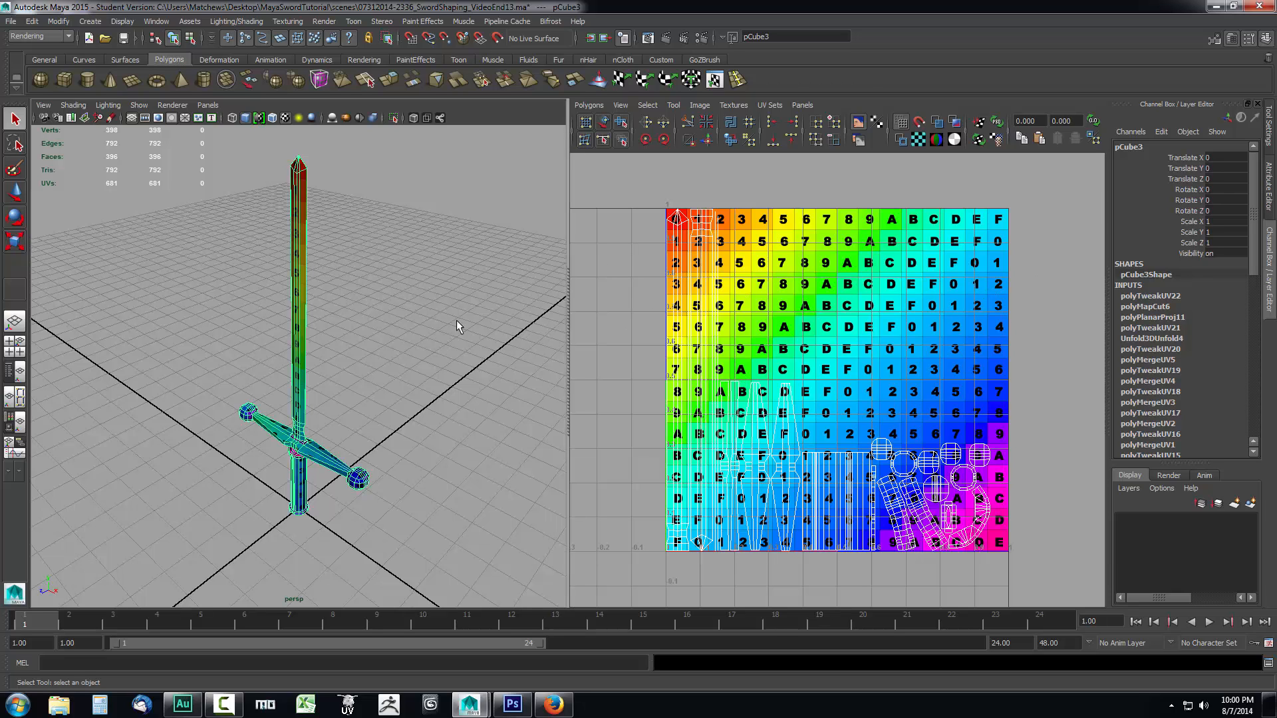
pyautogui.keyDown('alt'); pyautogui.moveTo(326, 493); pyautogui.dragTo(428, 465); pyautogui.keyUp('alt')
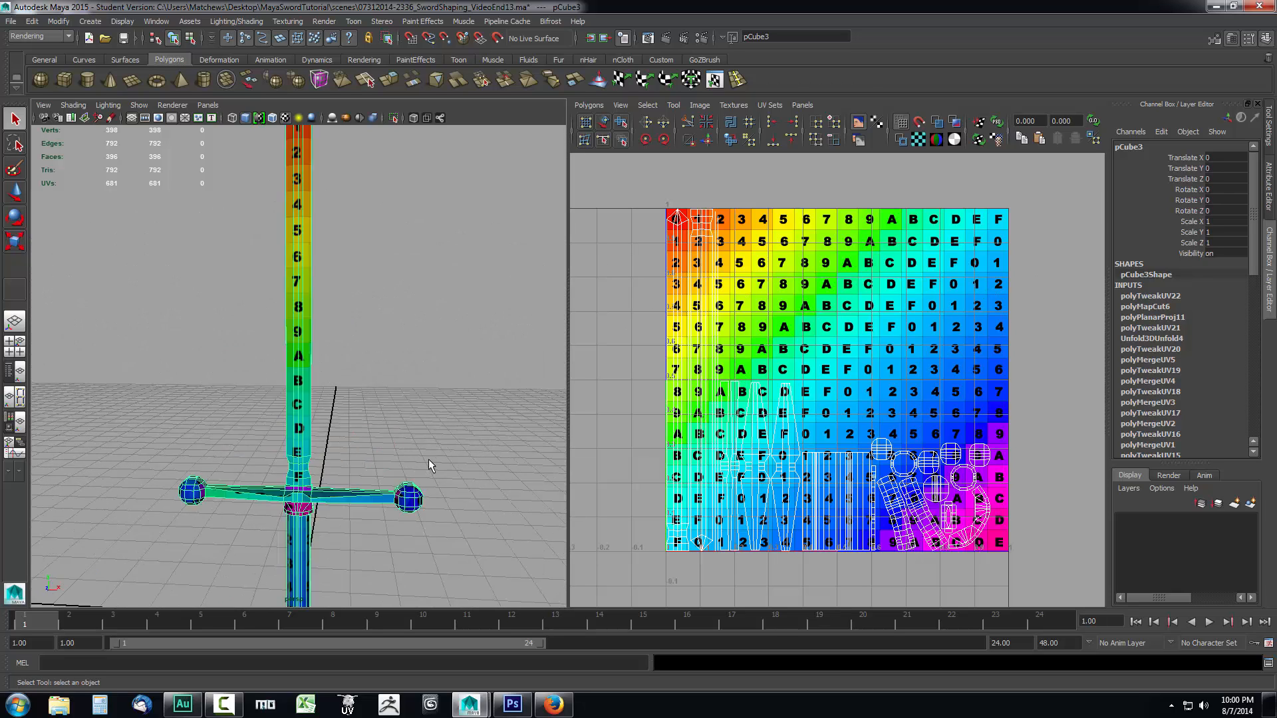
pyautogui.scroll(5, 428, 464)
pyautogui.keyDown('alt'); pyautogui.moveTo(408, 456); pyautogui.dragTo(391, 135, button='middle'); pyautogui.keyUp('alt')
pyautogui.scroll(-5, 397, 348)
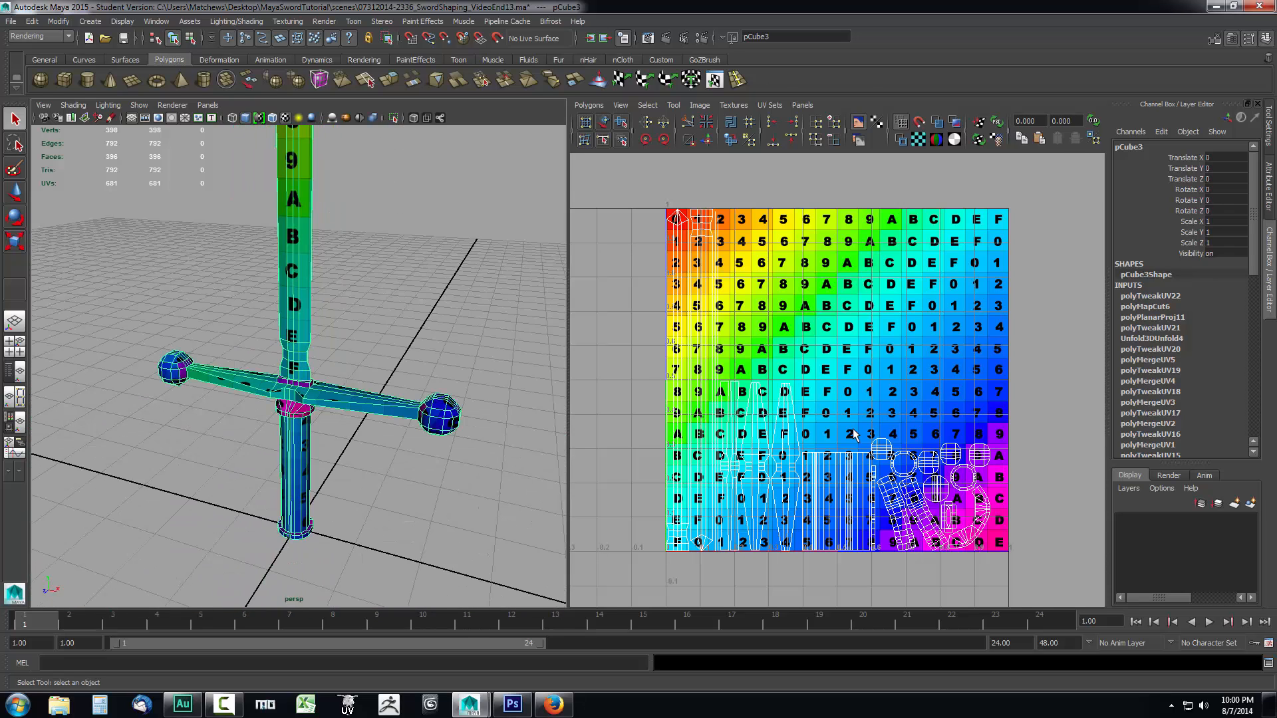
pyautogui.scroll(2, 855, 434)
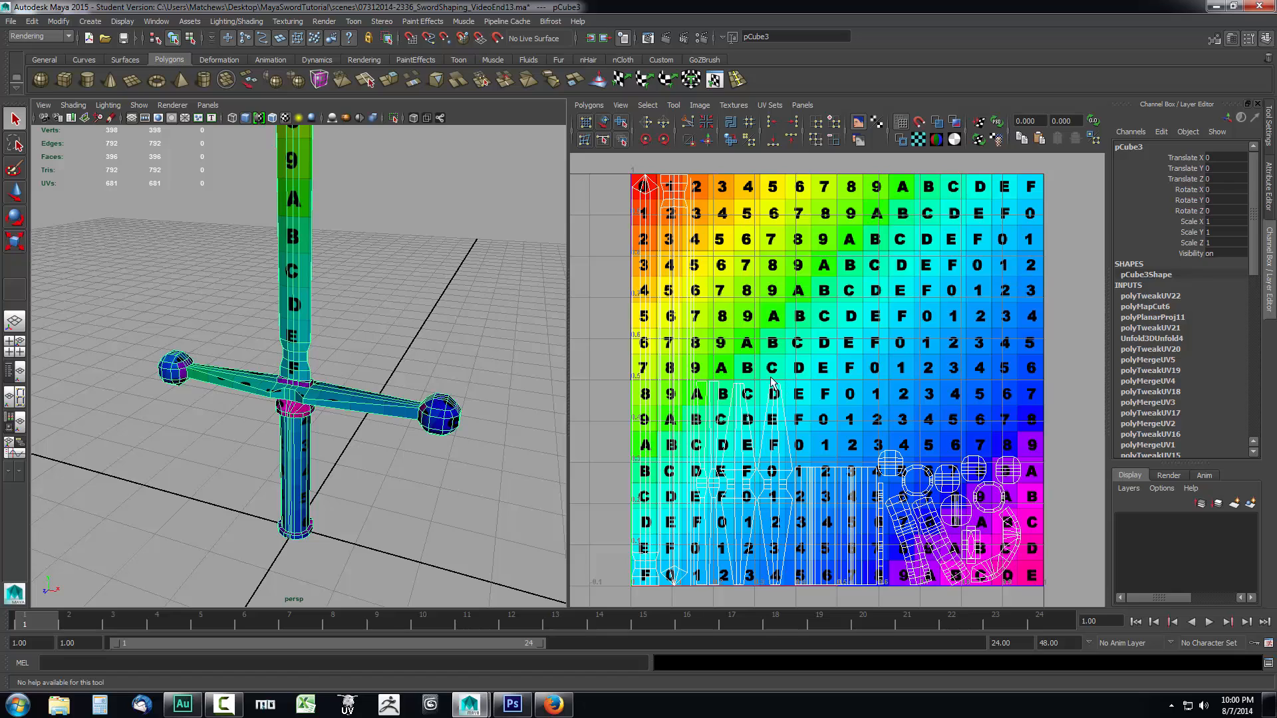
pyautogui.click(937, 122)
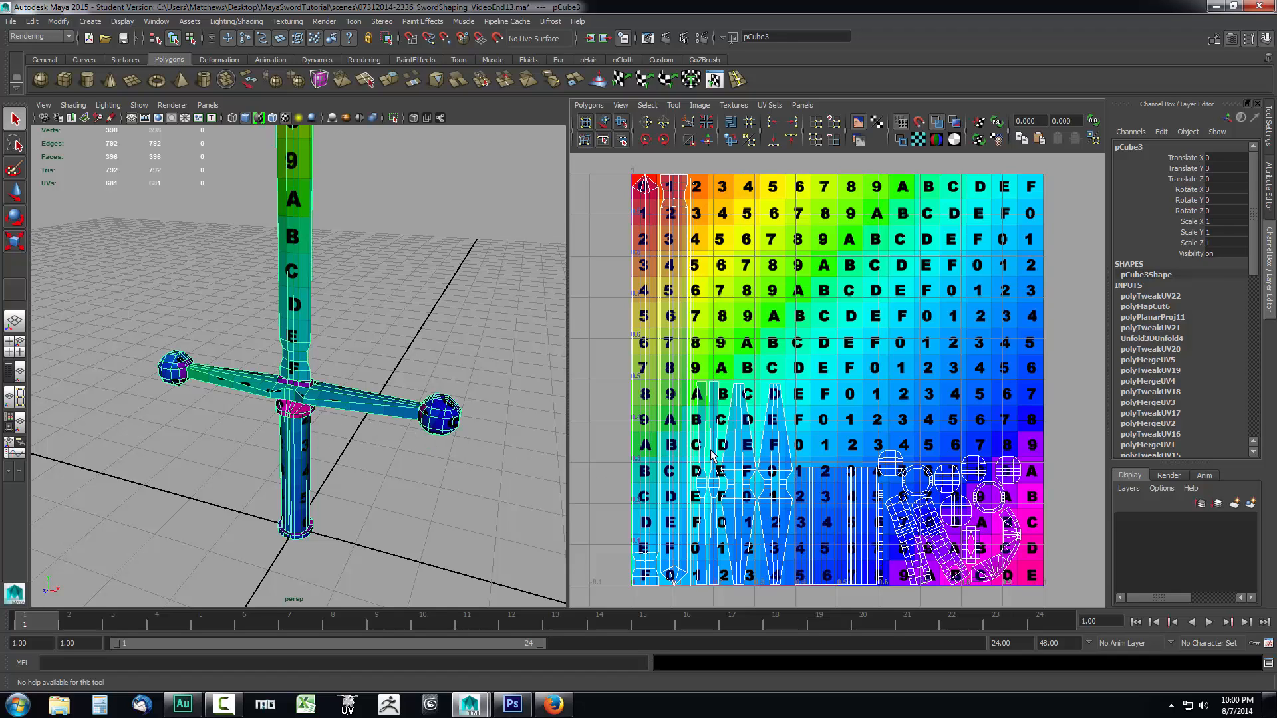
# Select the UV shells of the crossguard and both end spheres, and move them together into the empty upper area of the UV space.
pyautogui.rightClick(839, 383)
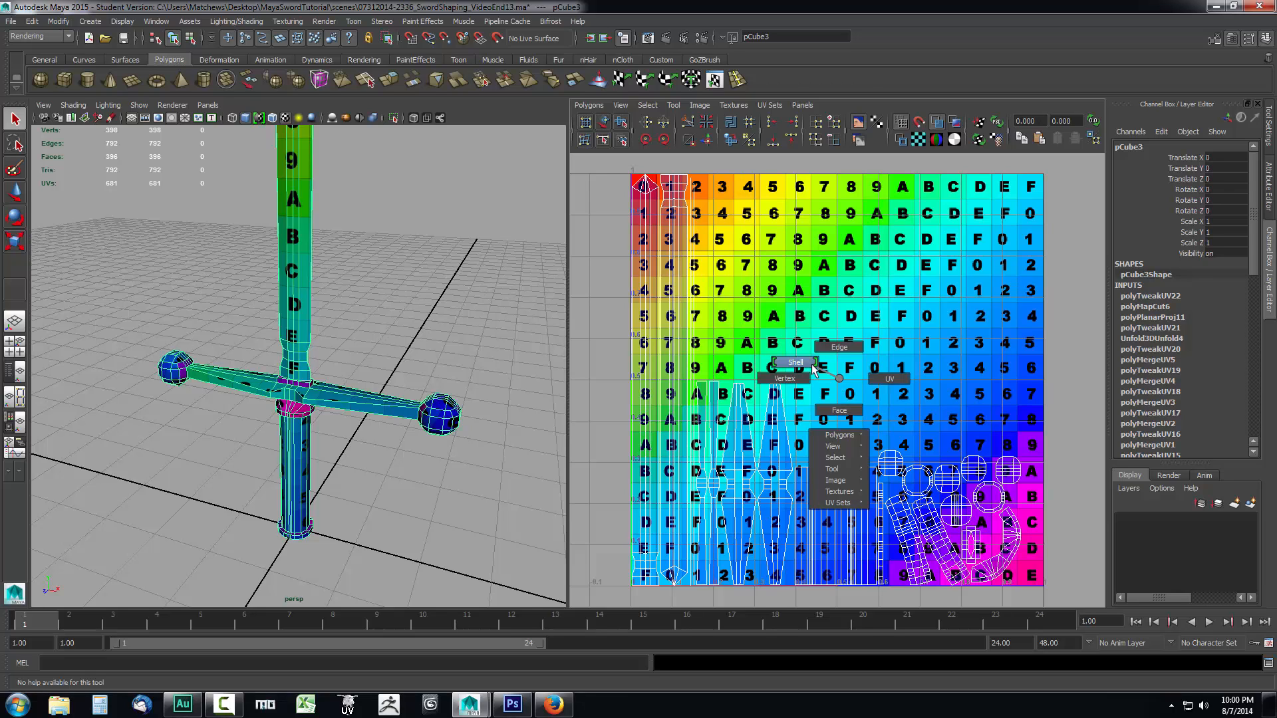
pyautogui.moveTo(805, 361); pyautogui.dragTo(801, 360, button='right')
pyautogui.keyDown('alt'); pyautogui.moveTo(501, 510); pyautogui.dragTo(508, 497); pyautogui.keyUp('alt')
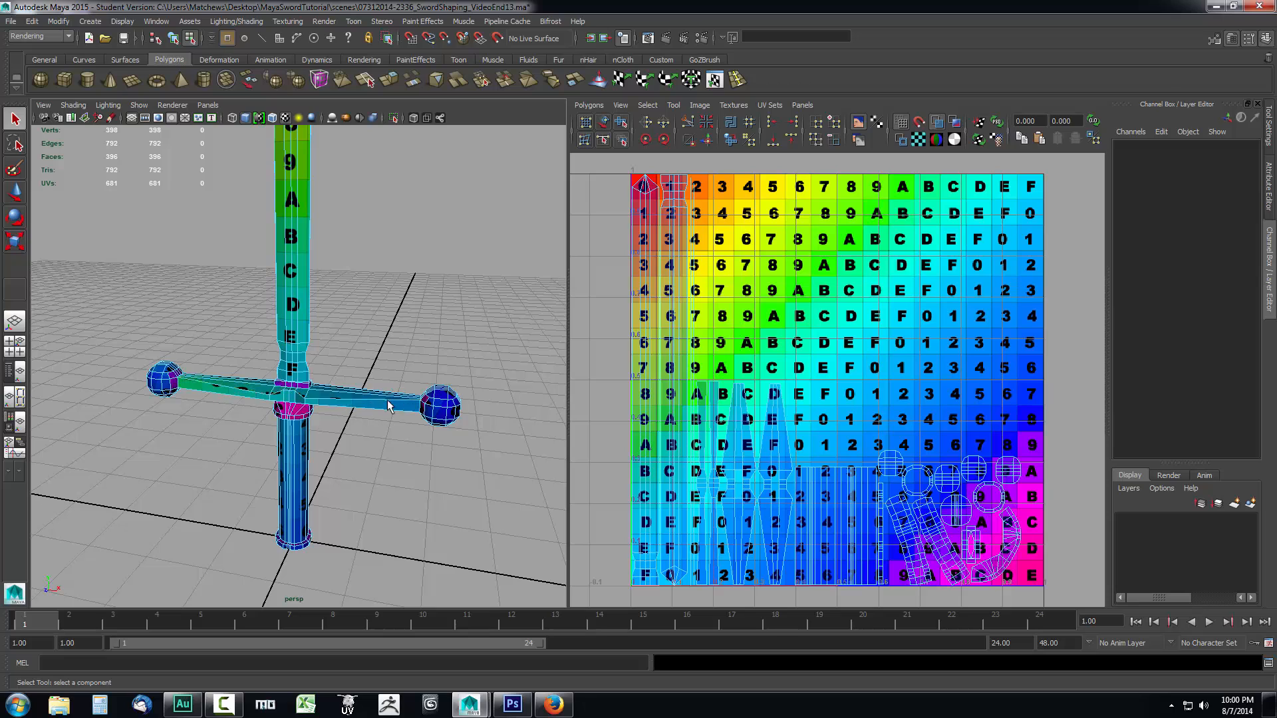
pyautogui.moveTo(504, 358); pyautogui.dragTo(354, 454)
pyautogui.keyDown('shift'); pyautogui.moveTo(140, 377); pyautogui.dragTo(189, 413); pyautogui.keyUp('shift')
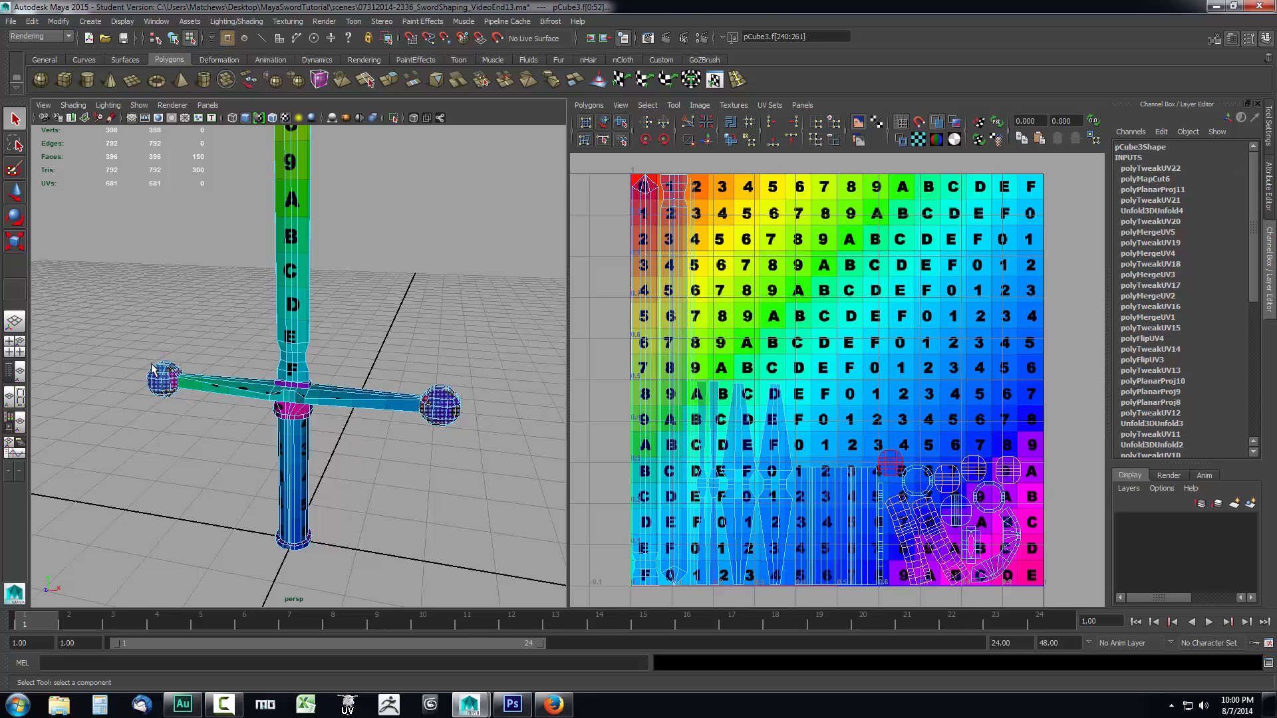
pyautogui.keyDown('shift'); pyautogui.moveTo(191, 343); pyautogui.dragTo(230, 420); pyautogui.keyUp('shift')
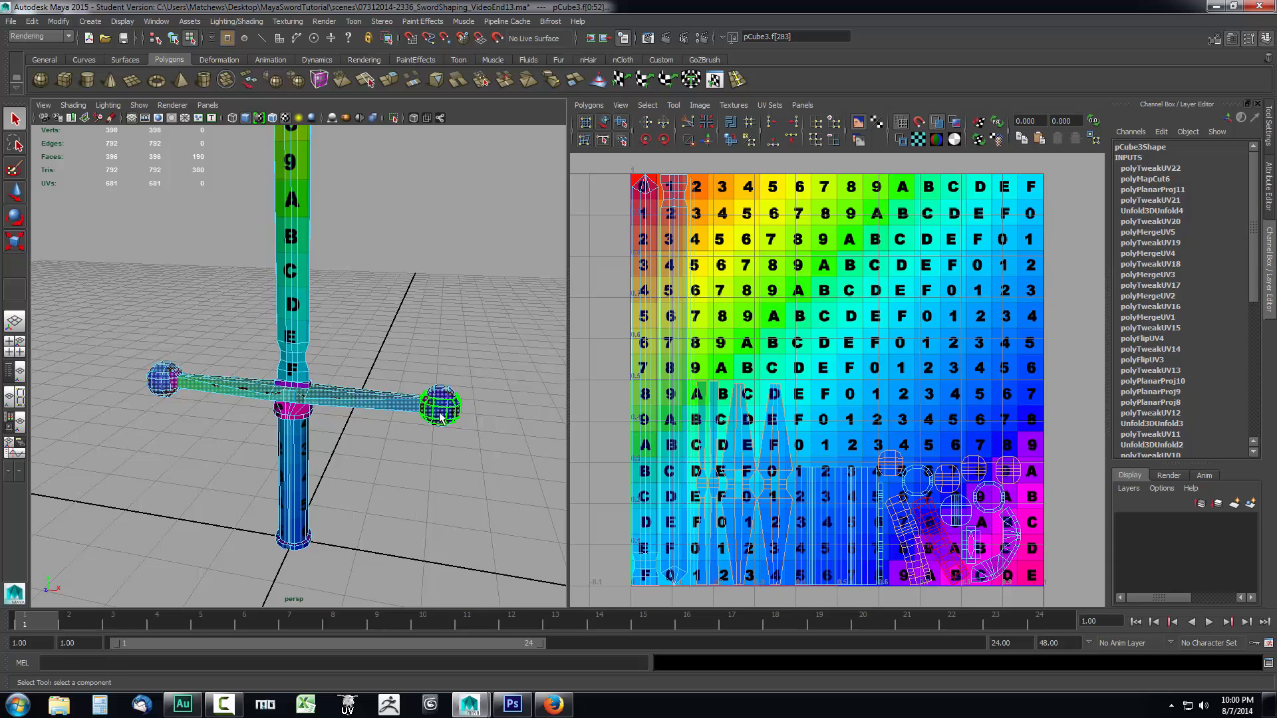
pyautogui.press('w')
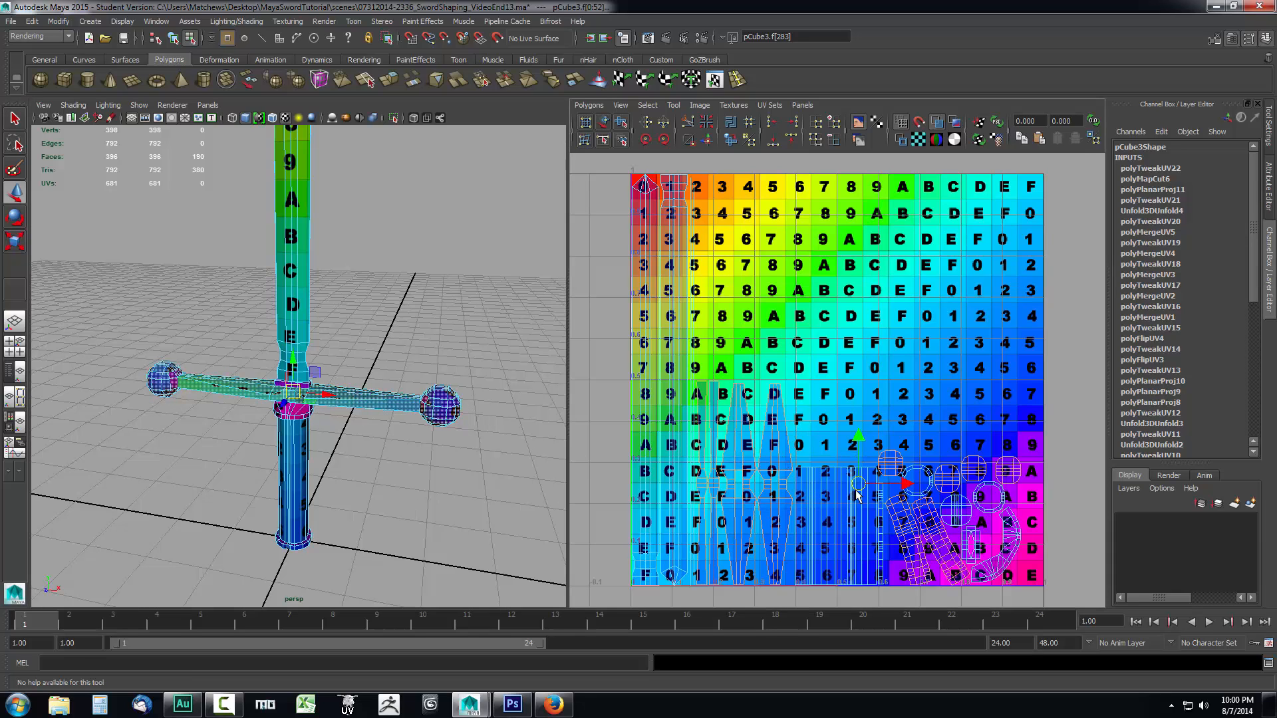
pyautogui.moveTo(859, 485); pyautogui.dragTo(893, 283)
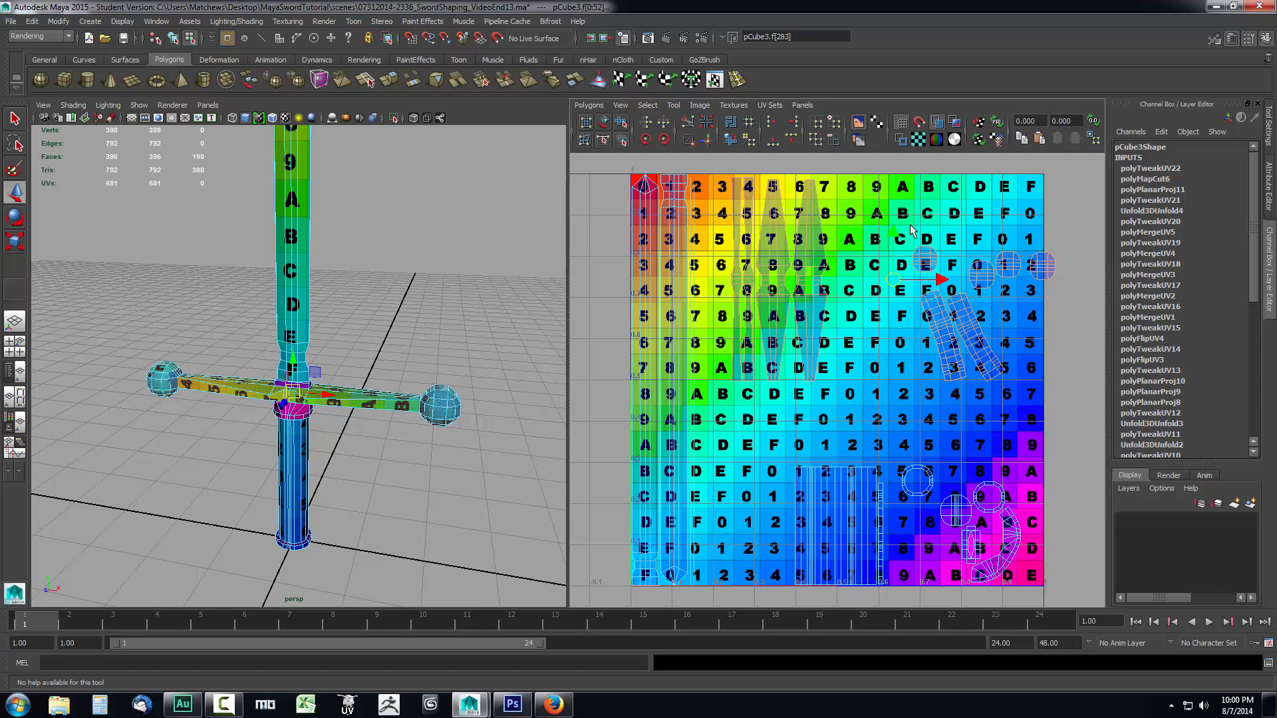
# Move three of the round sphere-cap shells into a row along the upper edge, beside the crossguard shells.
pyautogui.click(935, 264)
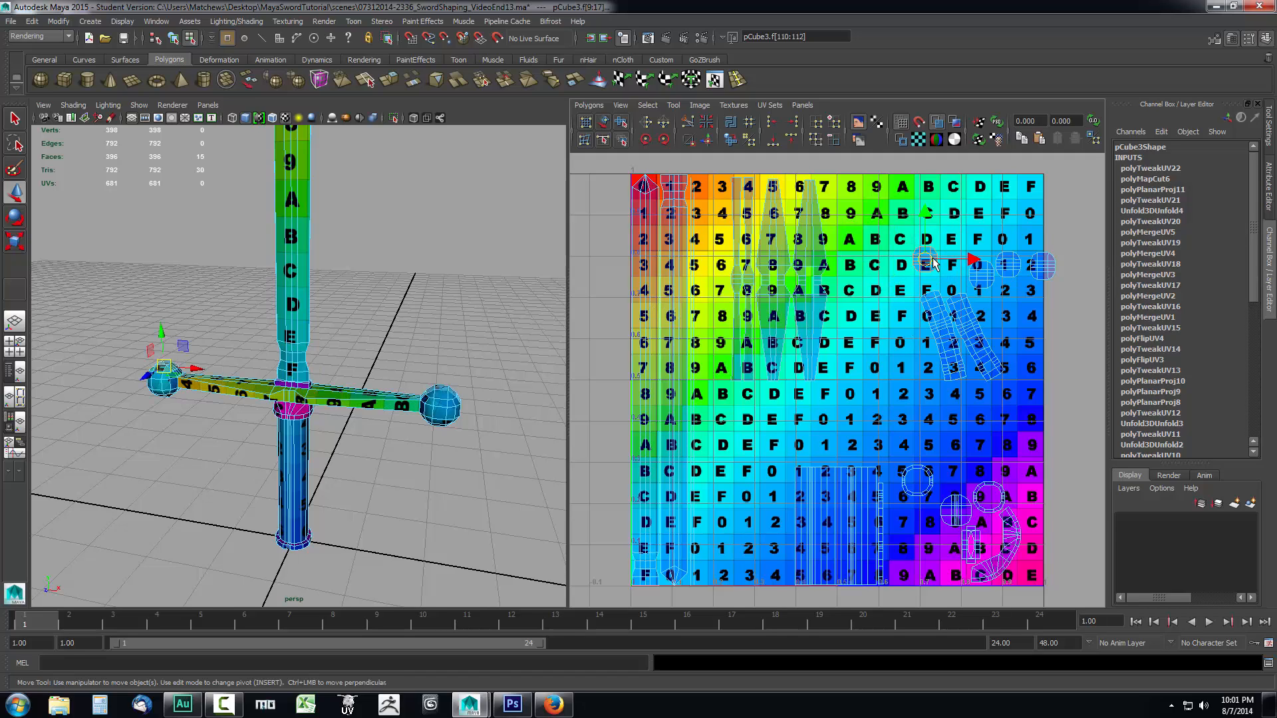
pyautogui.moveTo(927, 265); pyautogui.dragTo(848, 197)
pyautogui.click(982, 268)
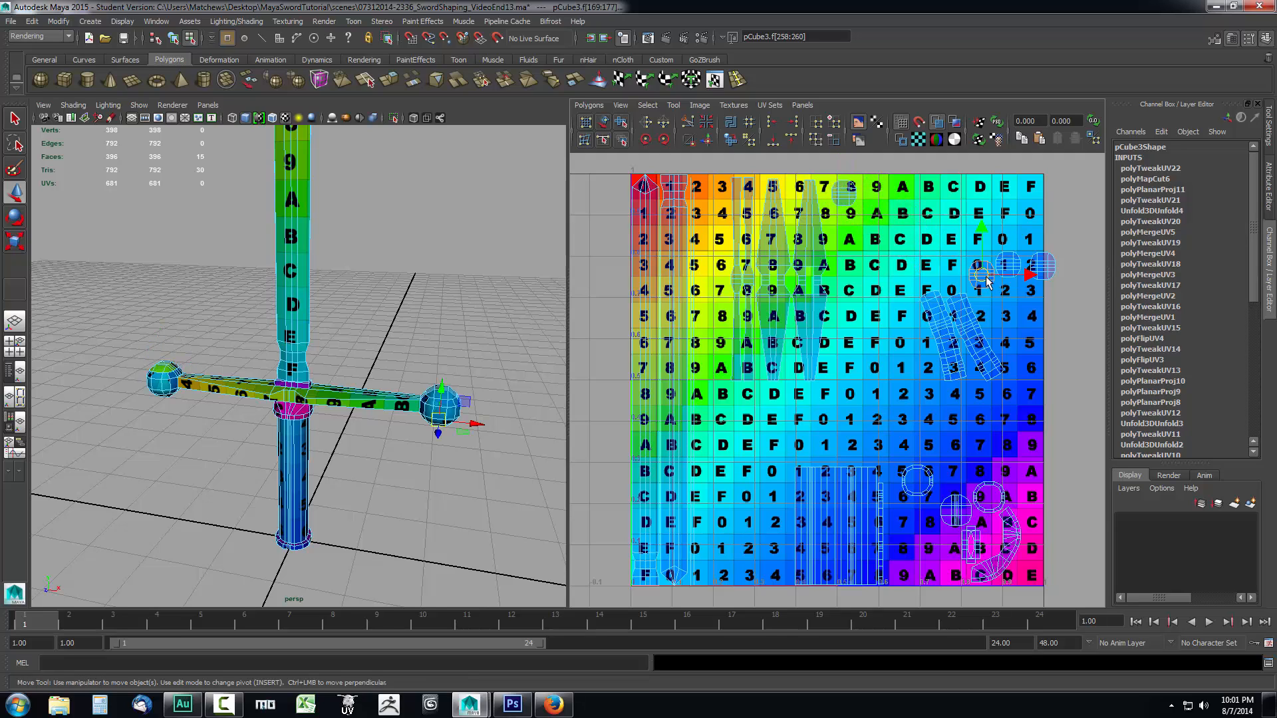
pyautogui.moveTo(982, 267); pyautogui.dragTo(880, 200)
pyautogui.click(1006, 264)
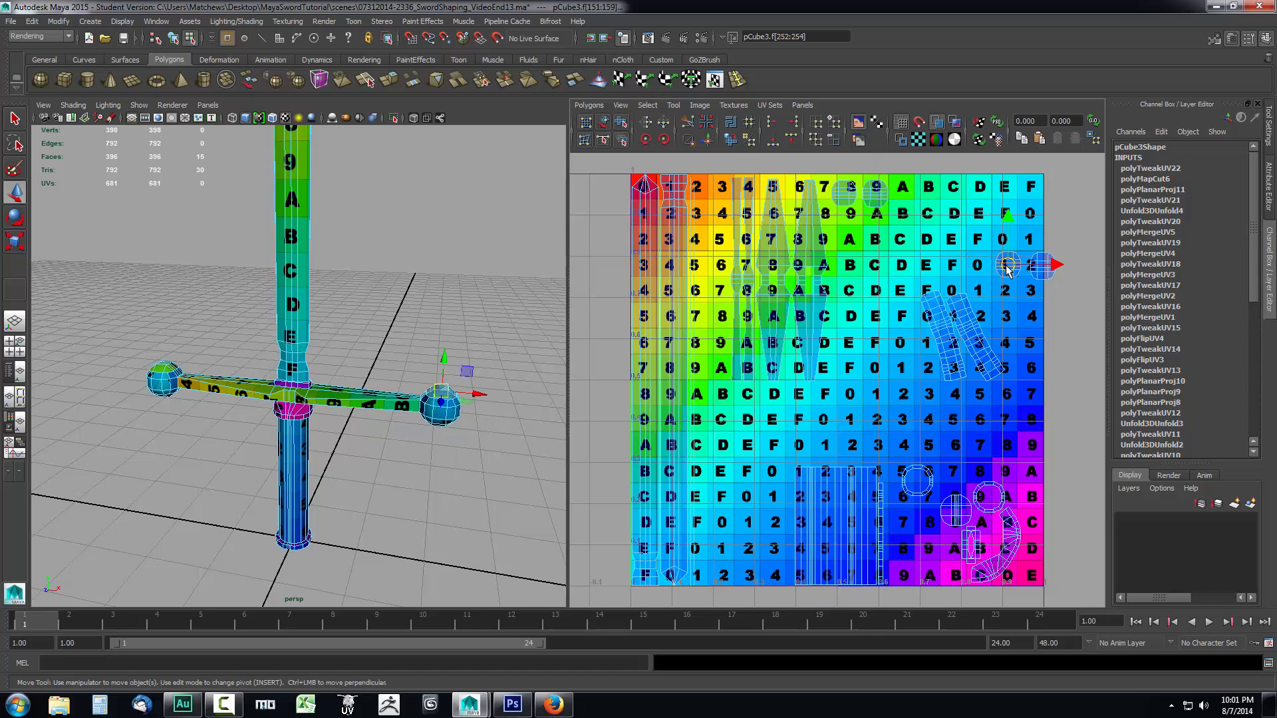
pyautogui.moveTo(1006, 265); pyautogui.dragTo(907, 202)
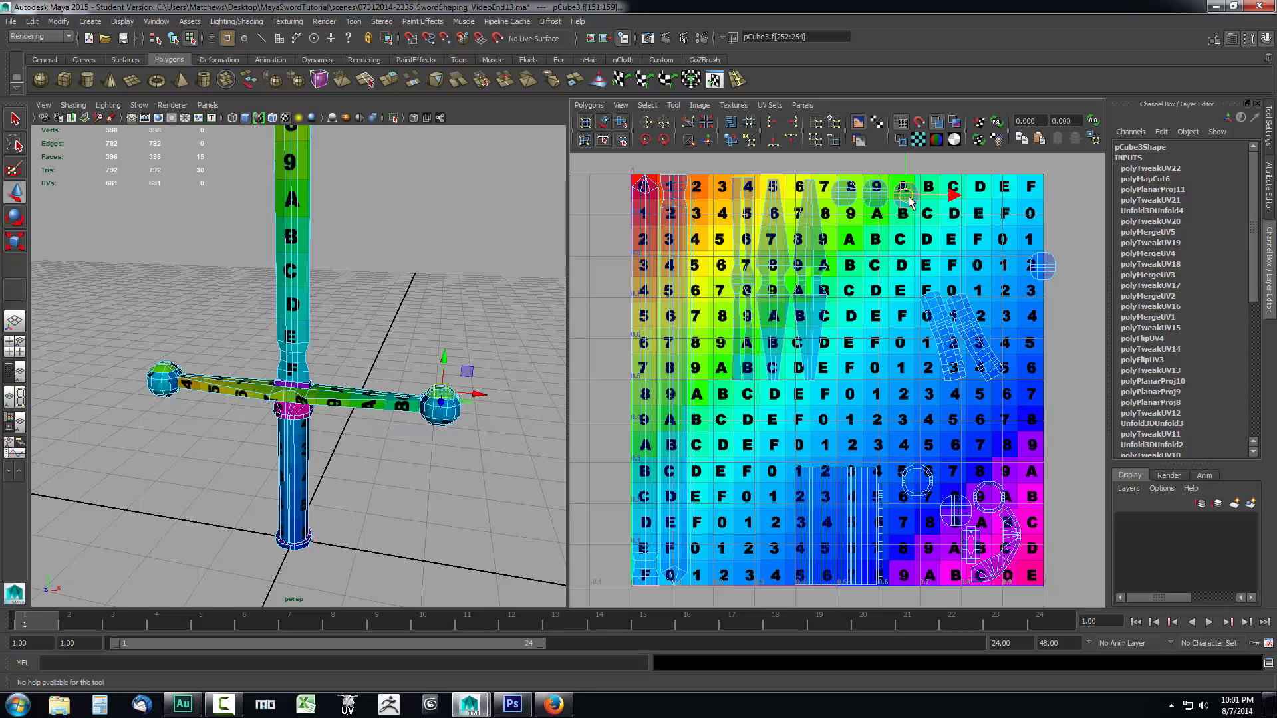
# Separate one end sphere's UV shells from the other sphere's and place its strip shell directly below its two round caps.
pyautogui.click(975, 342)
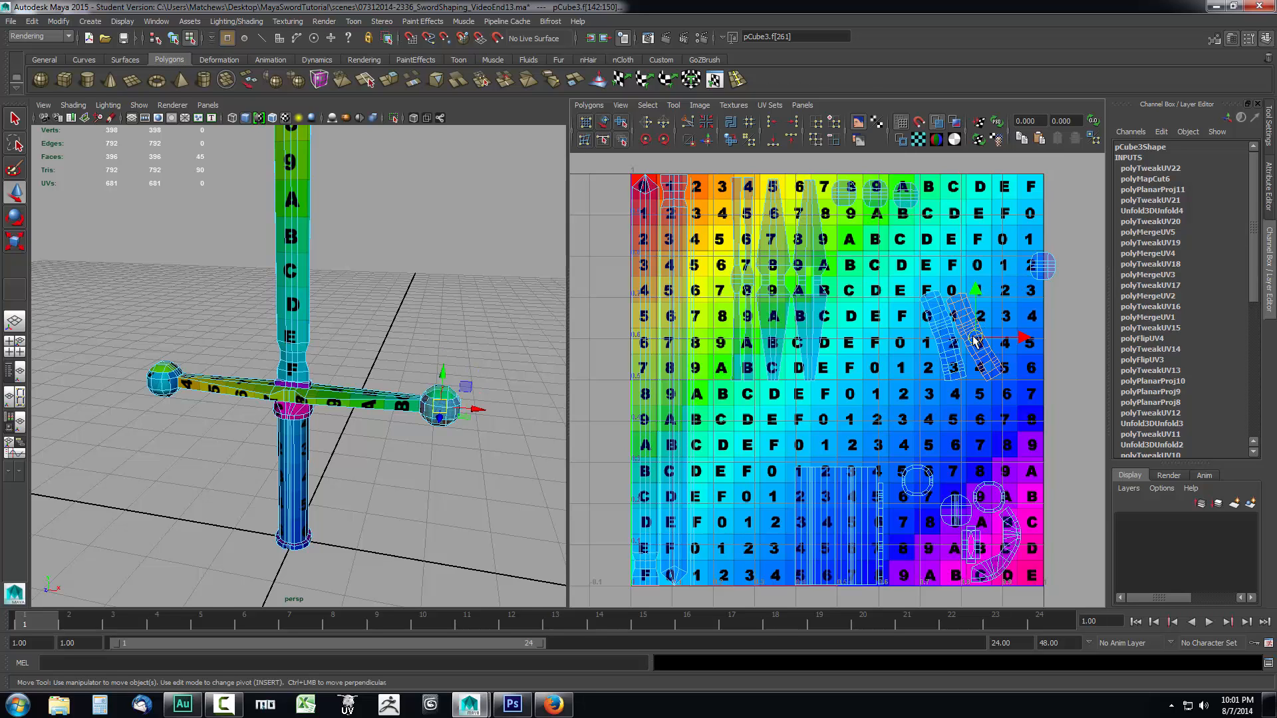
pyautogui.scroll(5, 498, 495)
pyautogui.keyDown('alt'); pyautogui.moveTo(504, 515); pyautogui.dragTo(314, 464, button='middle'); pyautogui.keyUp('alt')
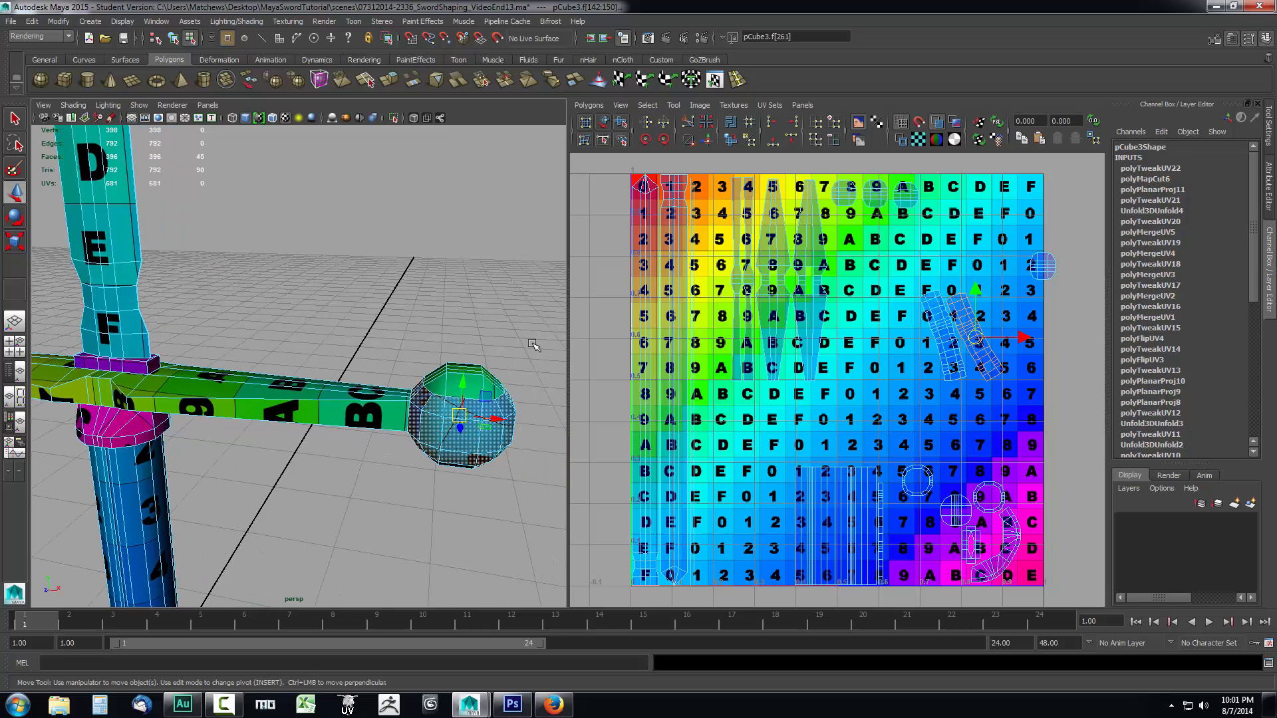
pyautogui.moveTo(532, 344); pyautogui.dragTo(423, 519)
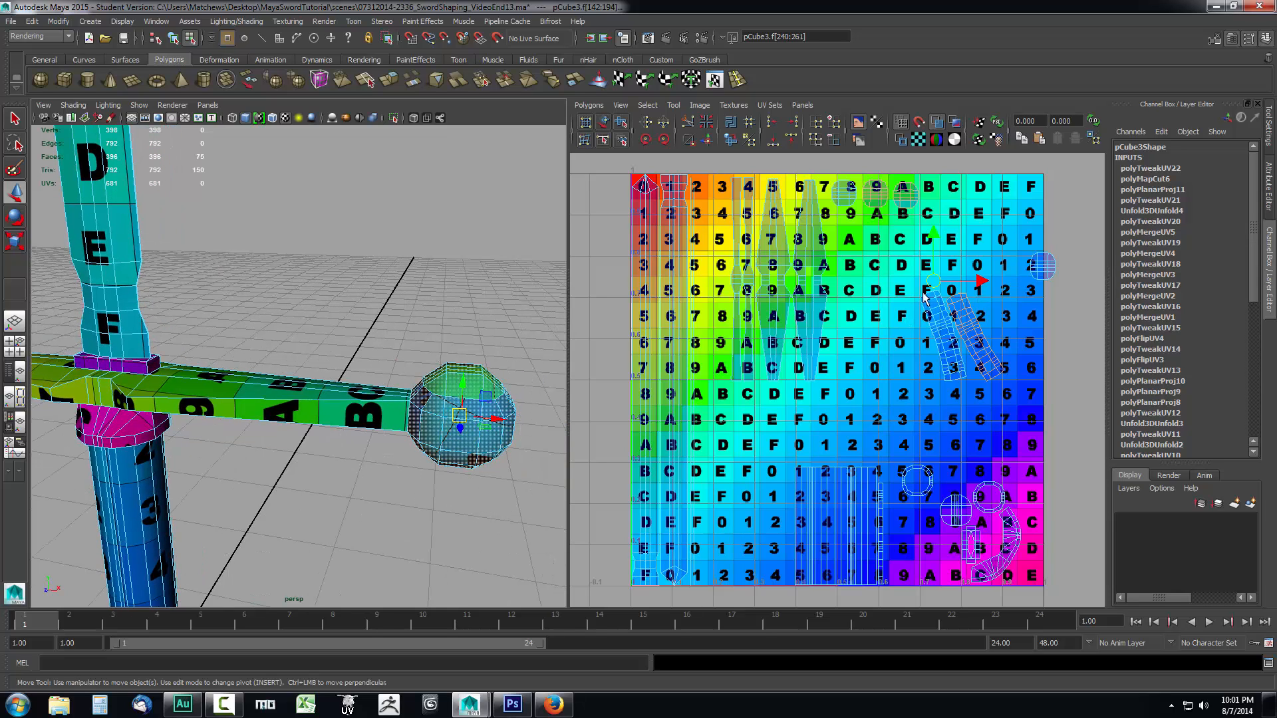
pyautogui.moveTo(939, 289); pyautogui.dragTo(991, 280)
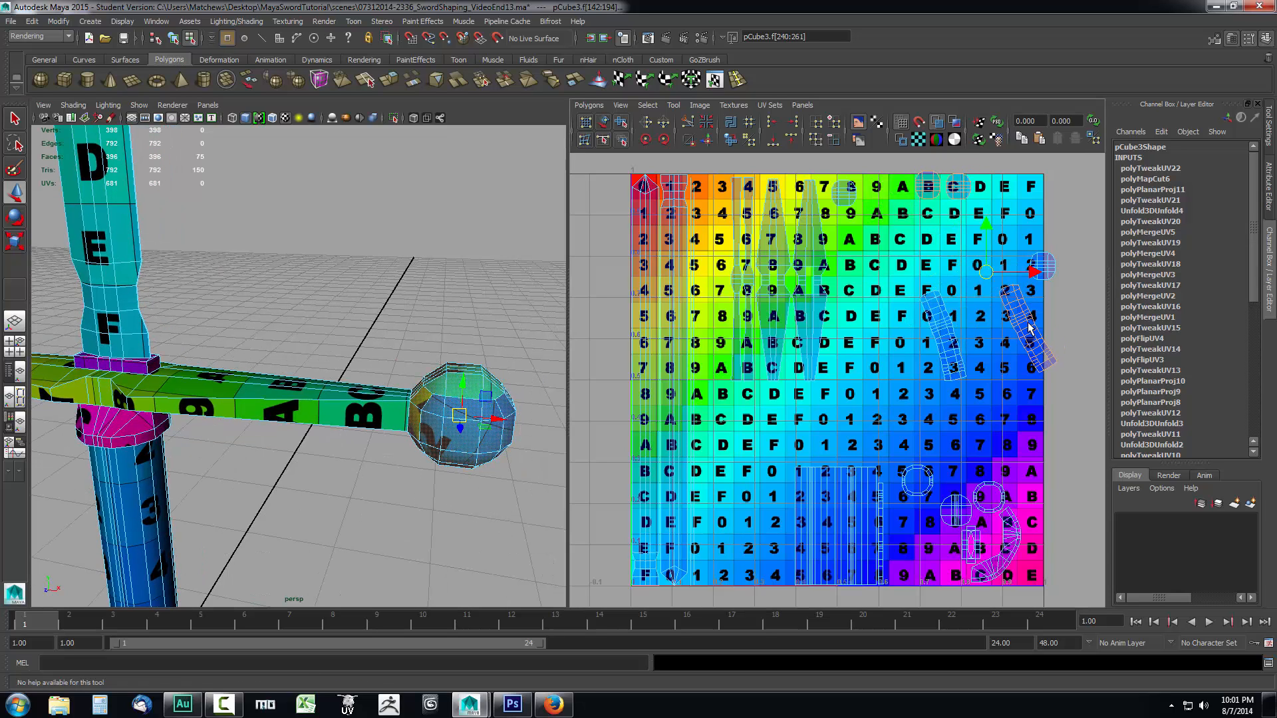
pyautogui.click(1030, 327)
pyautogui.moveTo(1030, 327); pyautogui.dragTo(952, 251)
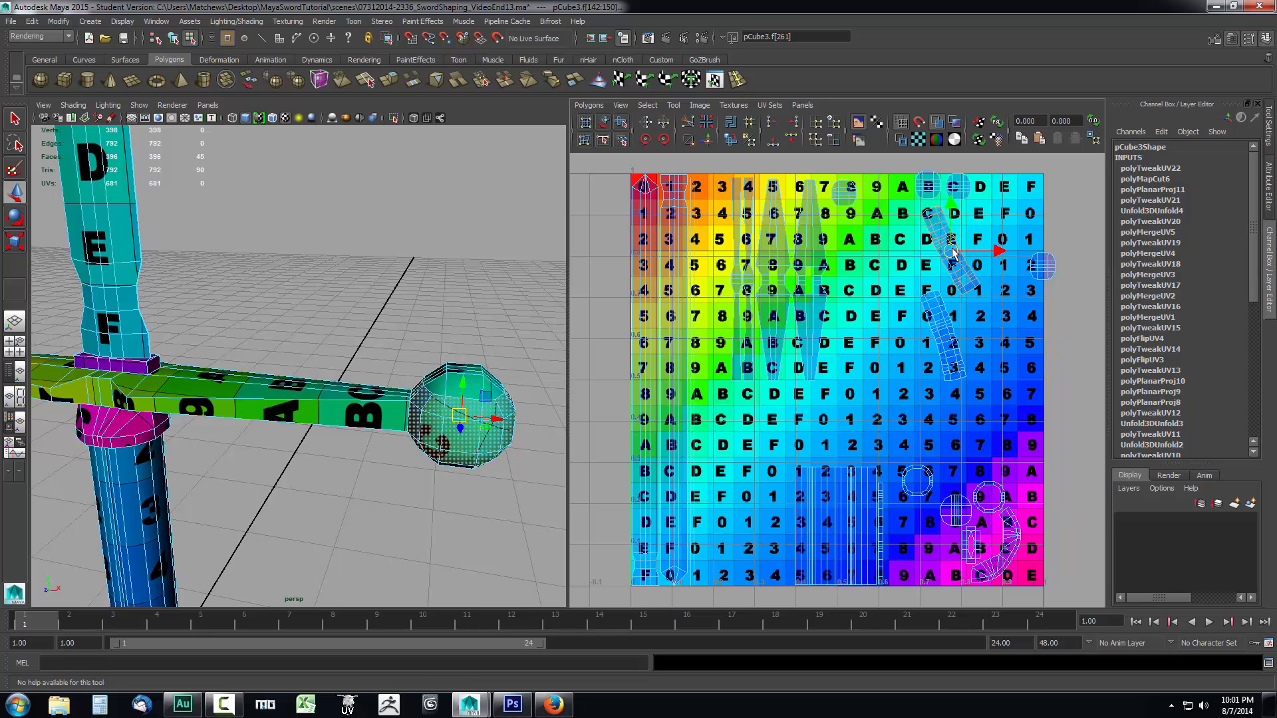
# Reposition the separated sphere's two round cap shells side by side above its strip shell.
pyautogui.click(966, 193)
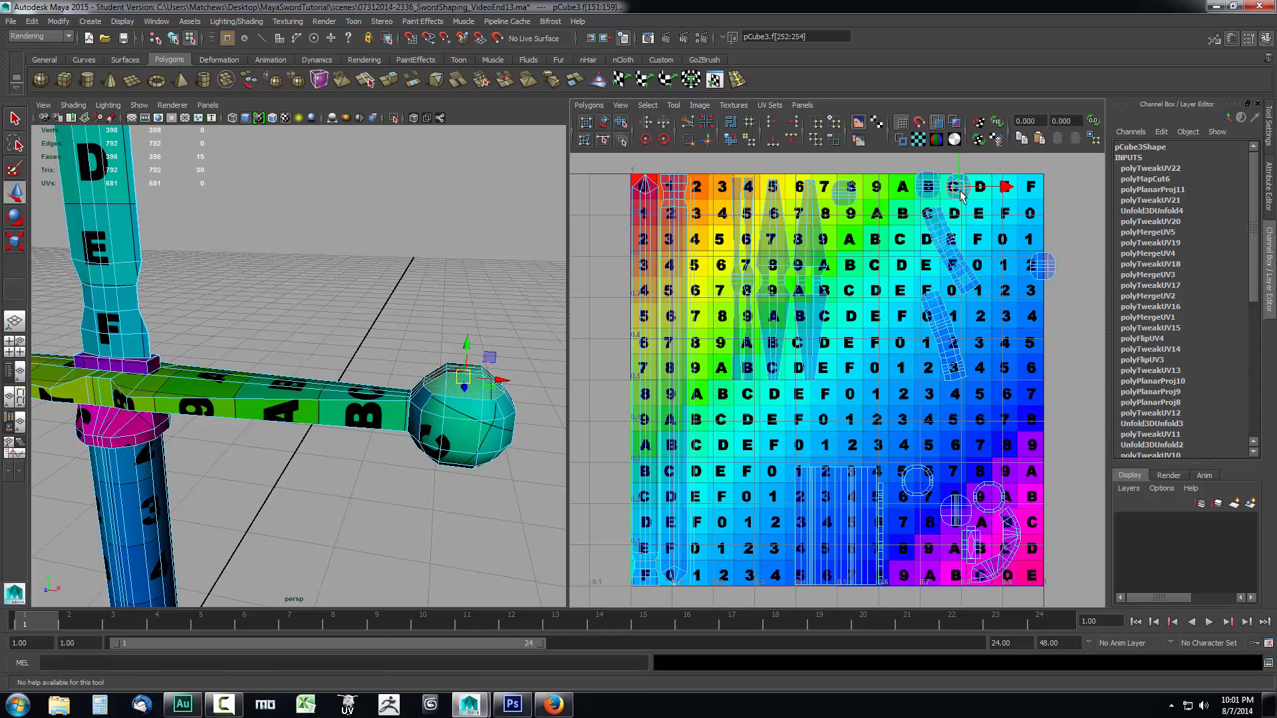
pyautogui.moveTo(967, 194); pyautogui.dragTo(926, 188)
pyautogui.click(933, 192)
pyautogui.click(906, 201)
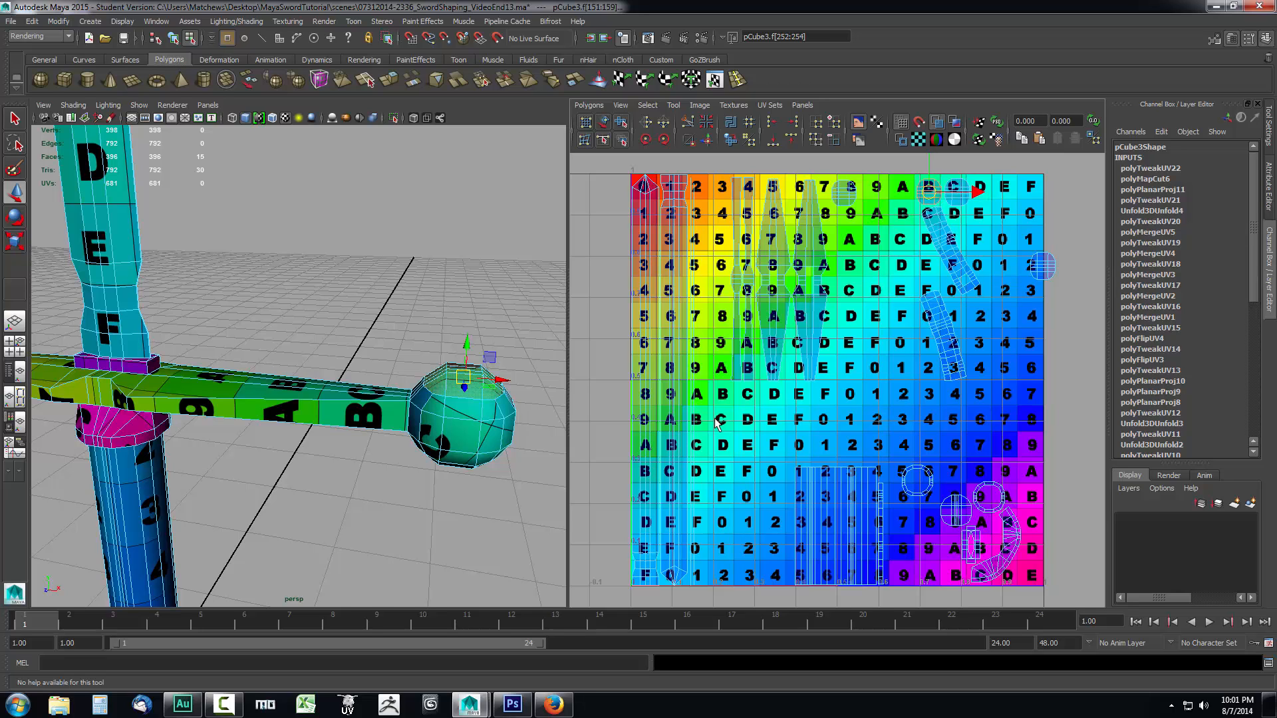
# Switch to Photoshop, hide Layer 5 to examine the texture's padding colours, and return to Maya.
pyautogui.click(512, 705)
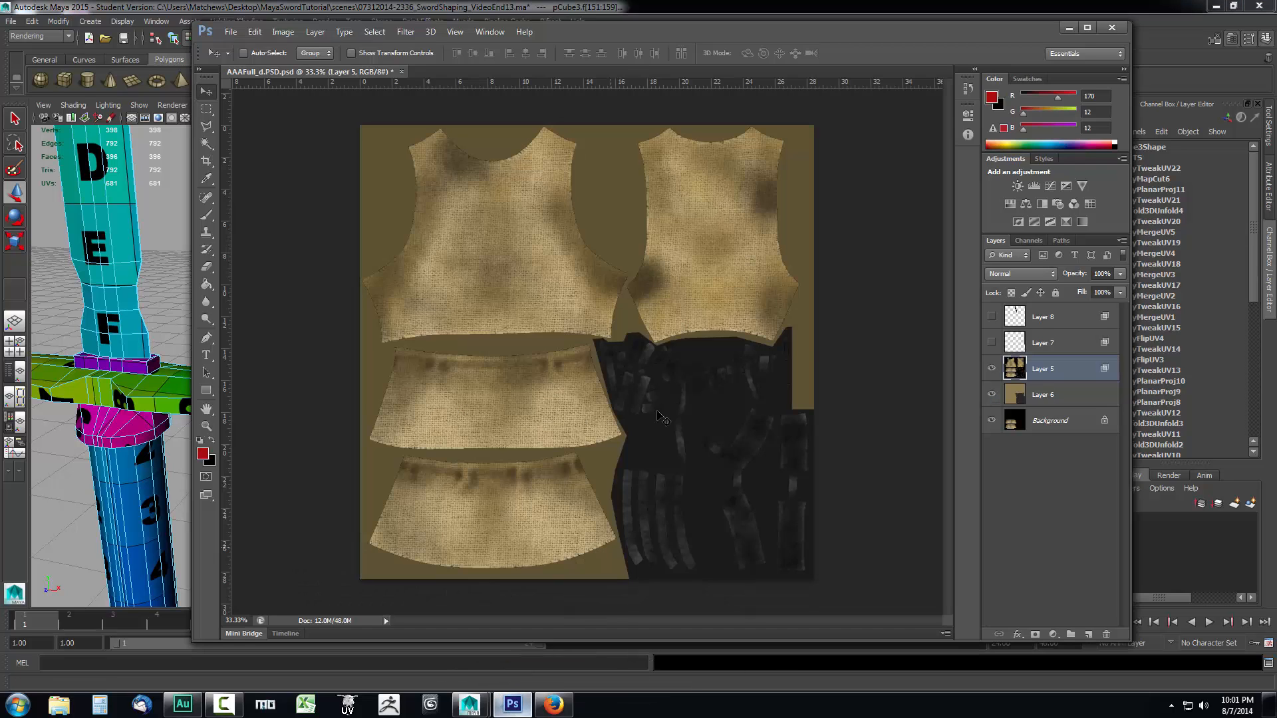
pyautogui.click(990, 370)
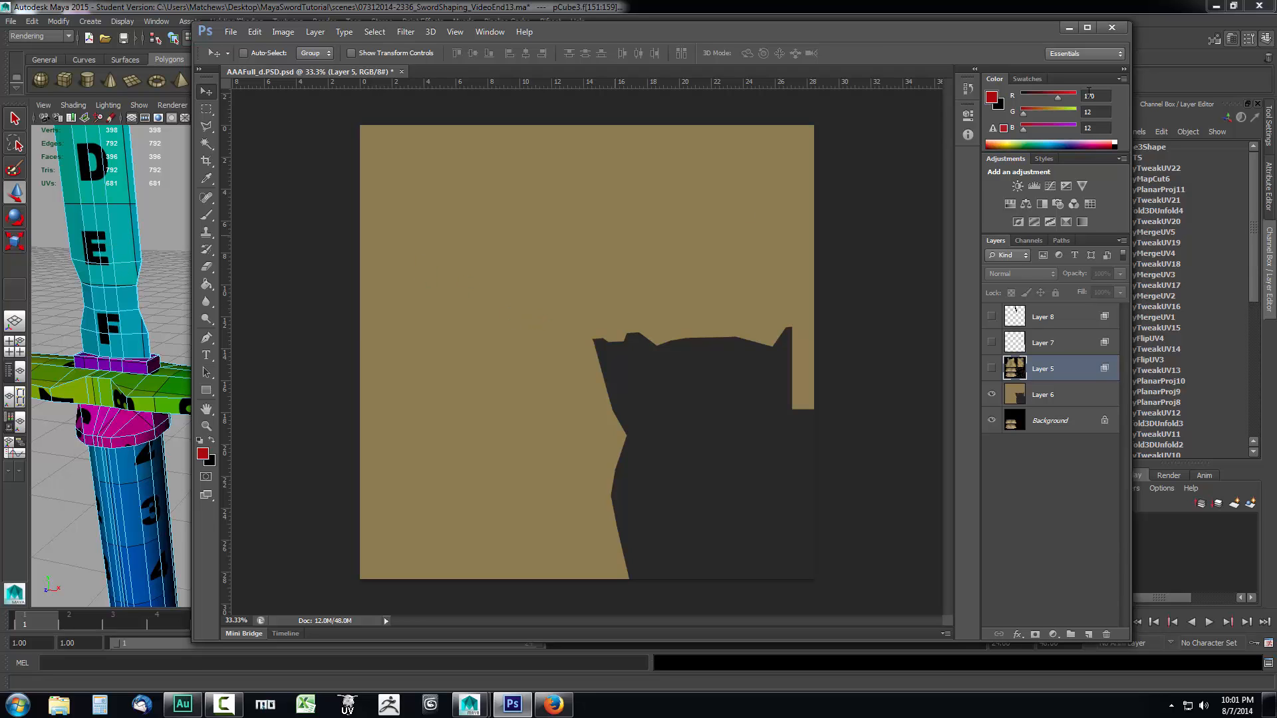
pyautogui.click(1069, 28)
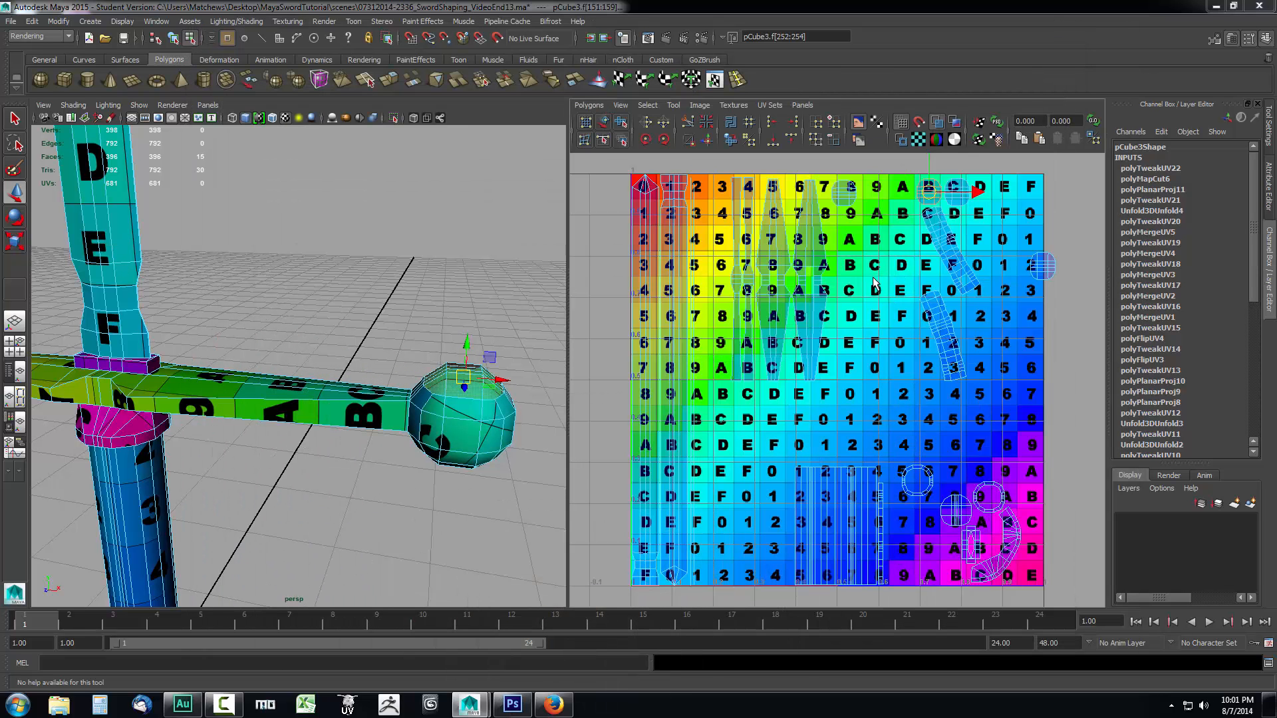
# Move the other end sphere's strip shell directly below its round cap beside the crossguard shells.
pyautogui.click(940, 325)
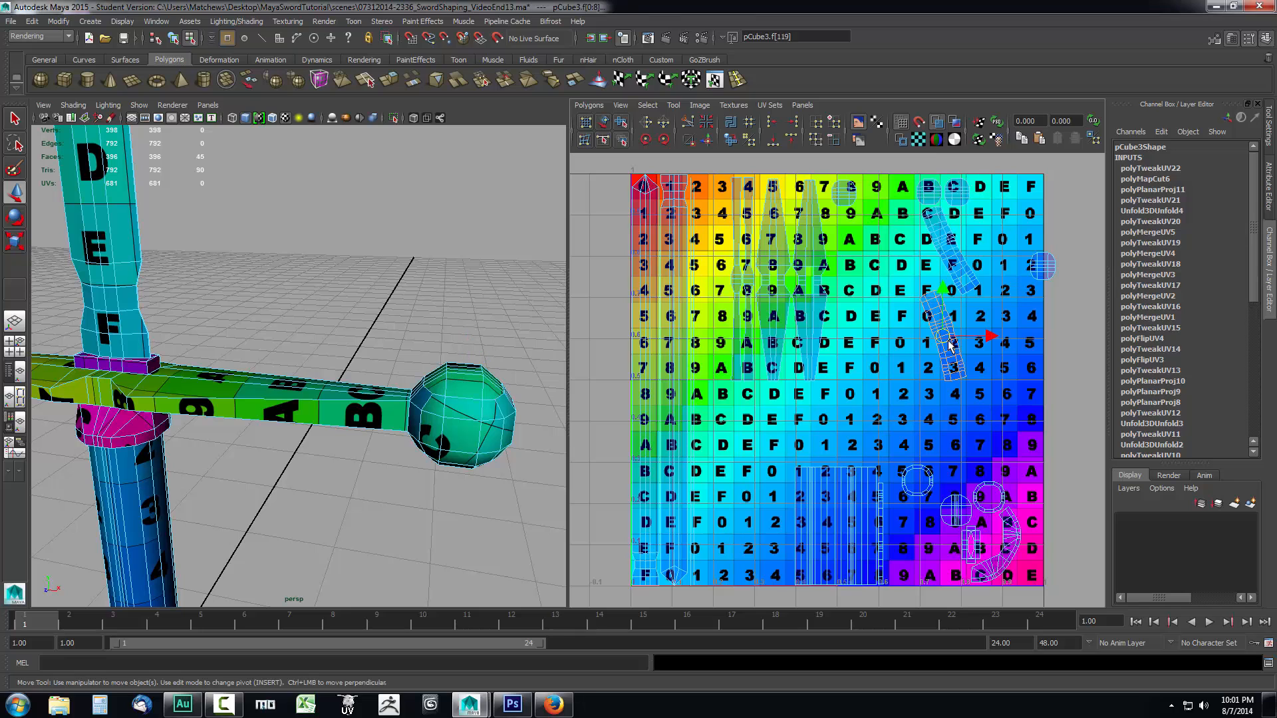
pyautogui.moveTo(941, 336); pyautogui.dragTo(860, 259)
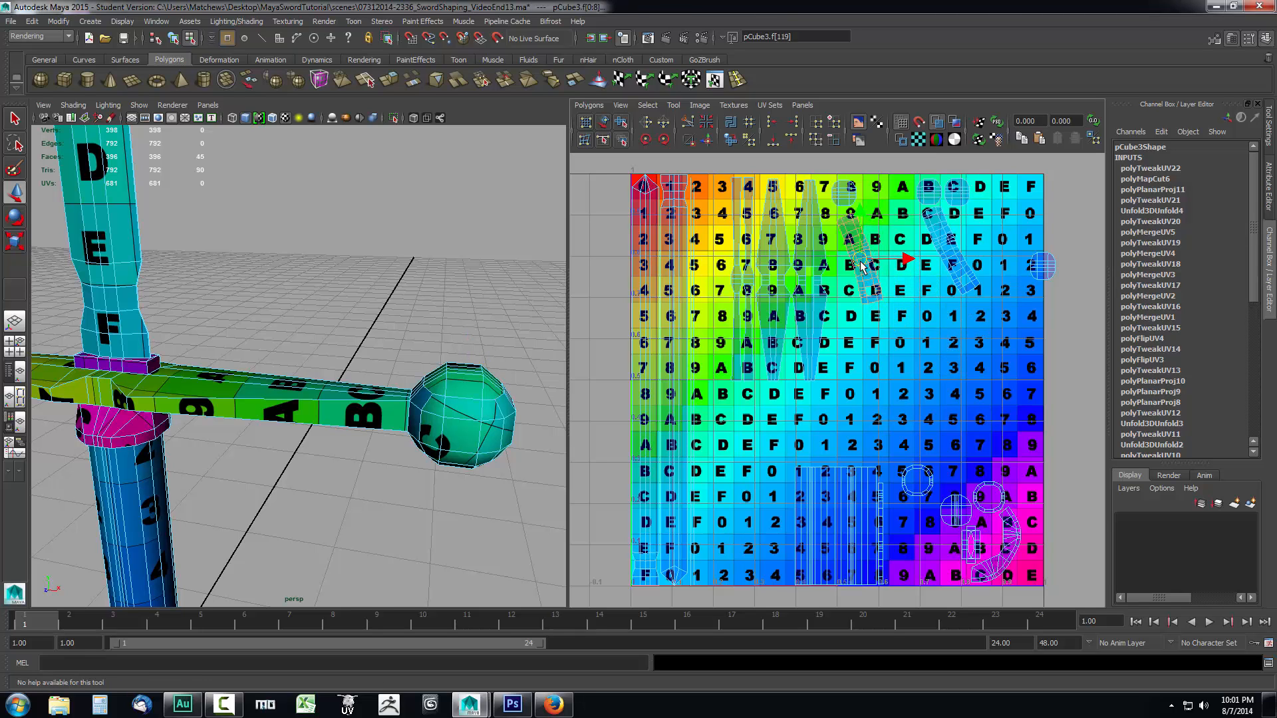
# Move the end sphere's stray round cap shell beside its matching cap, above that sphere's strip shell.
pyautogui.keyDown('alt'); pyautogui.moveTo(332, 456); pyautogui.dragTo(241, 511, button='right'); pyautogui.keyUp('alt')
pyautogui.keyDown('alt'); pyautogui.moveTo(241, 511); pyautogui.dragTo(532, 525, button='middle'); pyautogui.keyUp('alt')
pyautogui.click(332, 386)
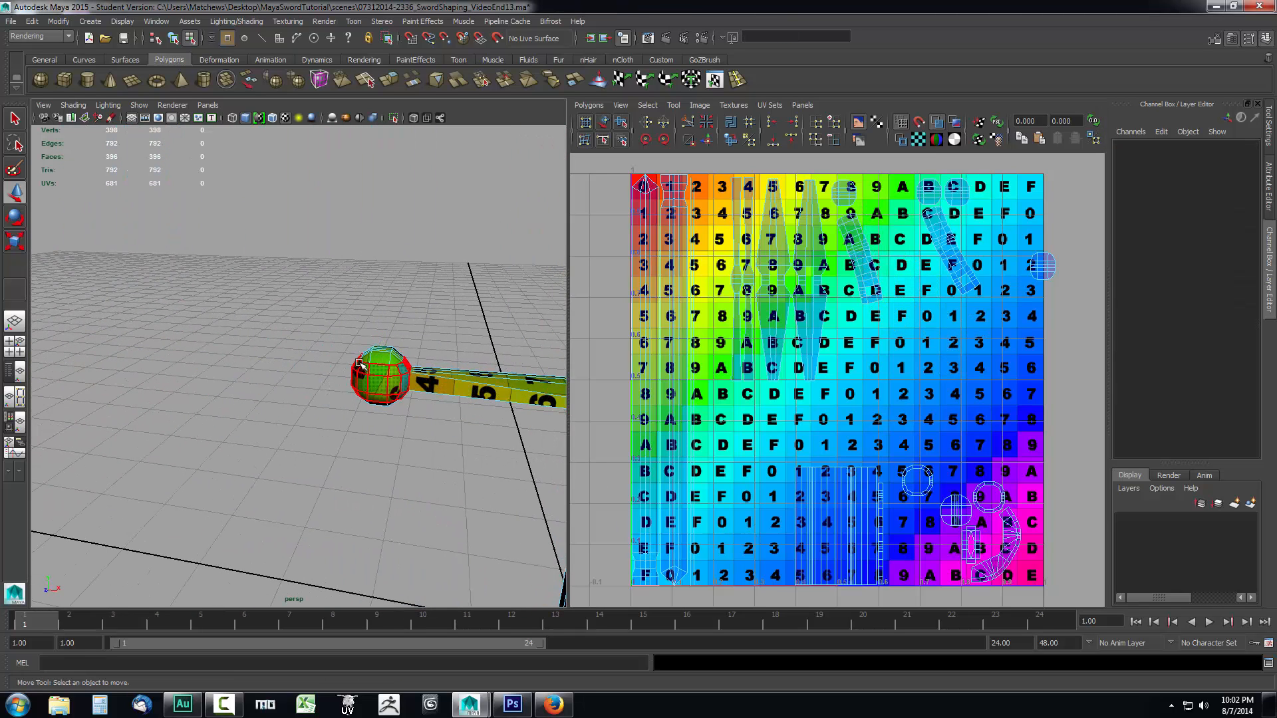
pyautogui.click(380, 358)
pyautogui.click(1046, 265)
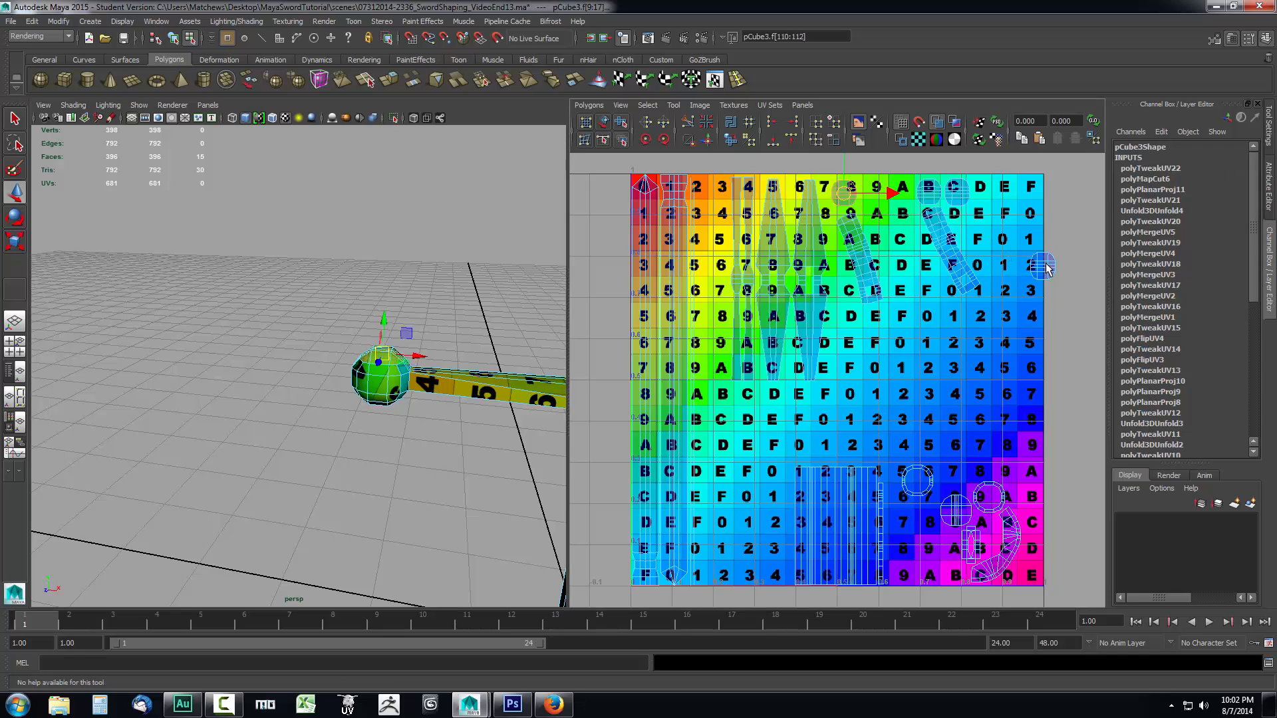
pyautogui.moveTo(1044, 268); pyautogui.dragTo(876, 196)
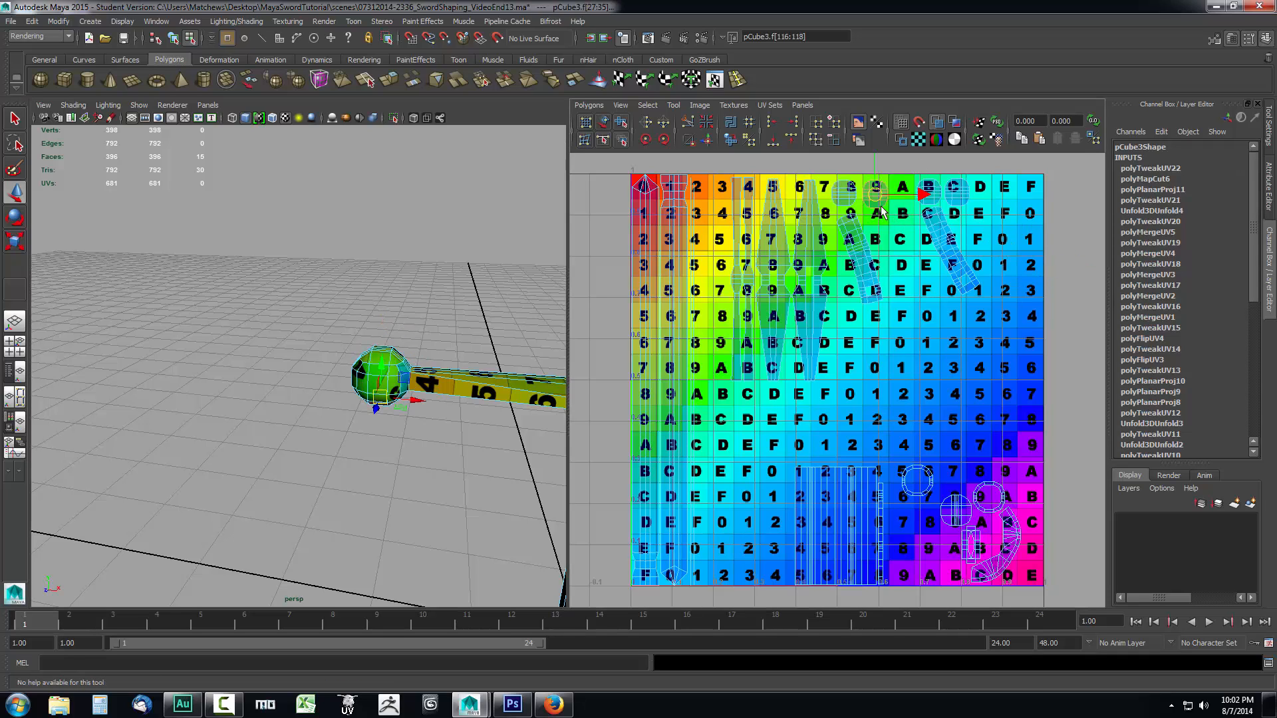
# Shift the other sphere's two round caps and strip together, closer to the first sphere's shell group.
pyautogui.click(945, 200)
pyautogui.click(958, 253)
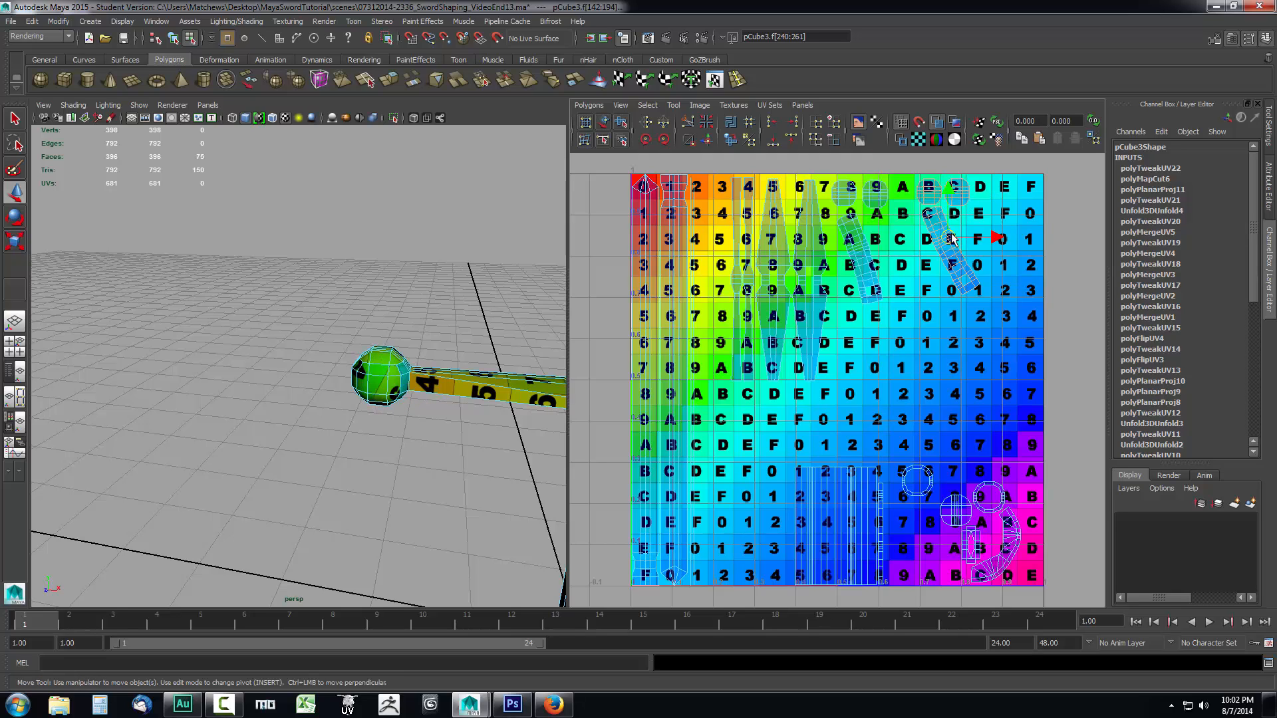
pyautogui.moveTo(952, 239); pyautogui.dragTo(927, 242)
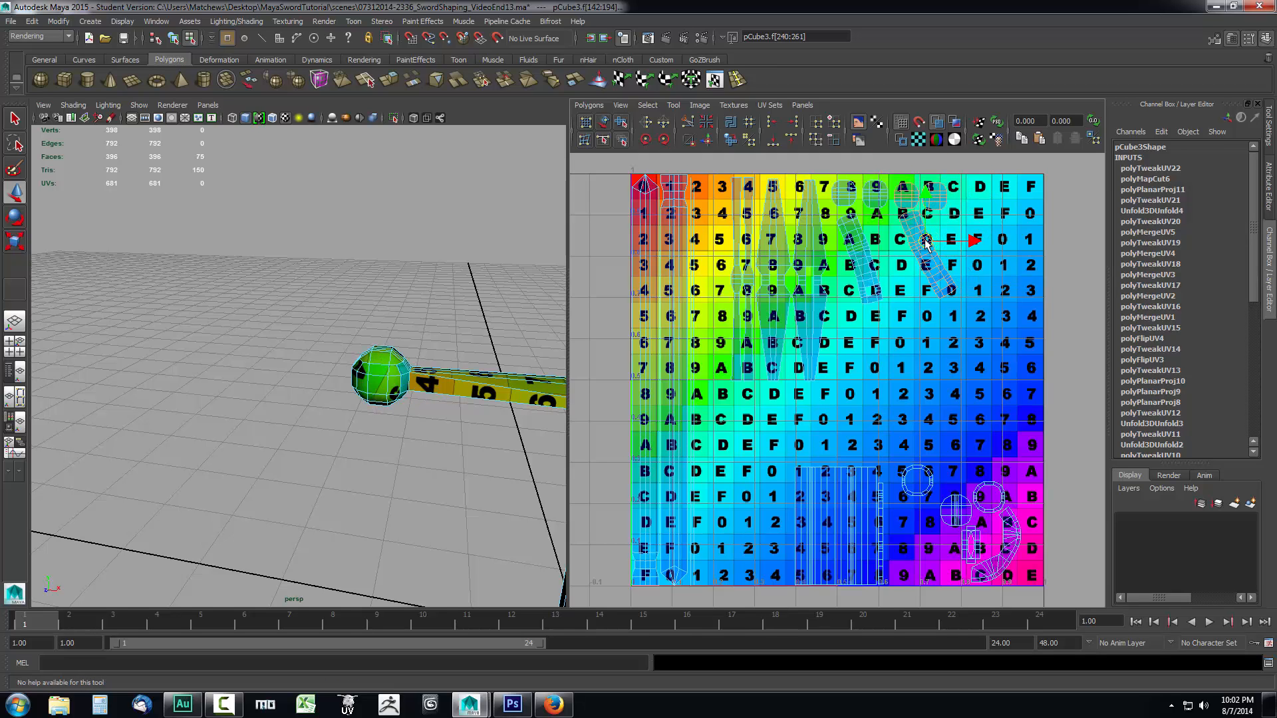
# Examine which UV shells belong to the top, underside and side faces of the crossguard.
pyautogui.keyDown('alt'); pyautogui.moveTo(516, 483); pyautogui.dragTo(130, 468, button='middle'); pyautogui.keyUp('alt')
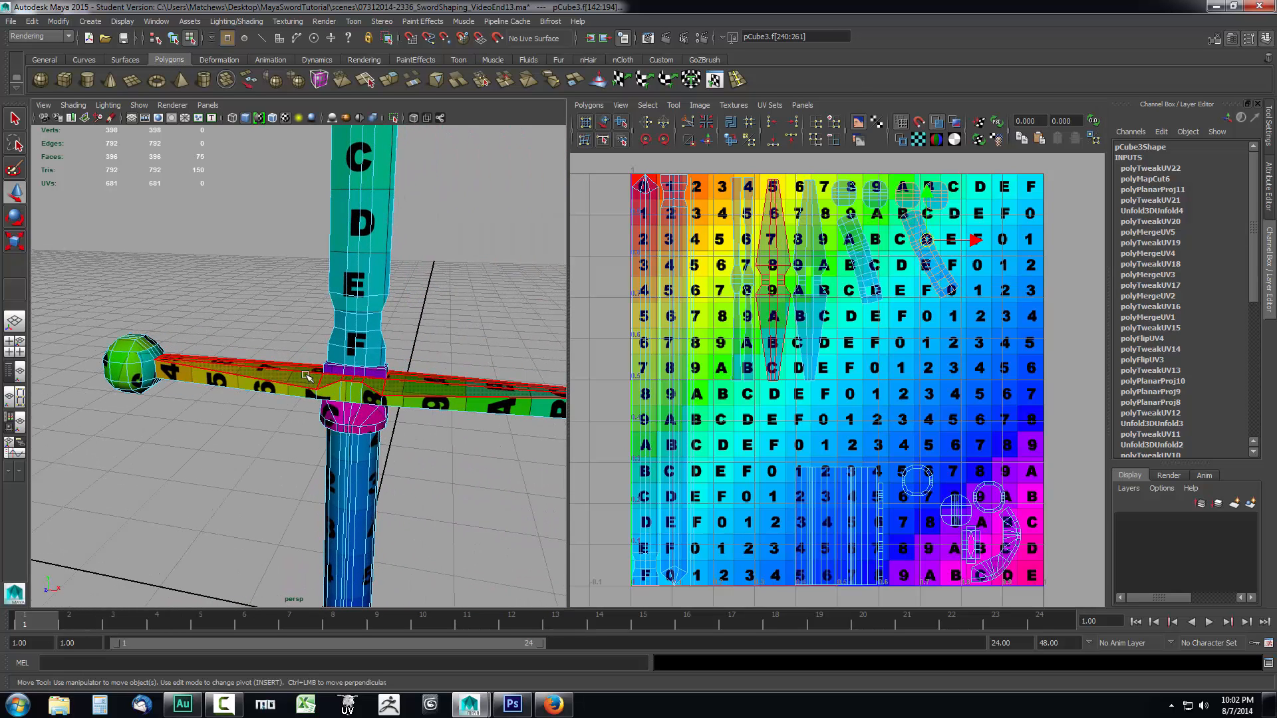
pyautogui.keyDown('alt'); pyautogui.moveTo(306, 376); pyautogui.dragTo(285, 442); pyautogui.keyUp('alt')
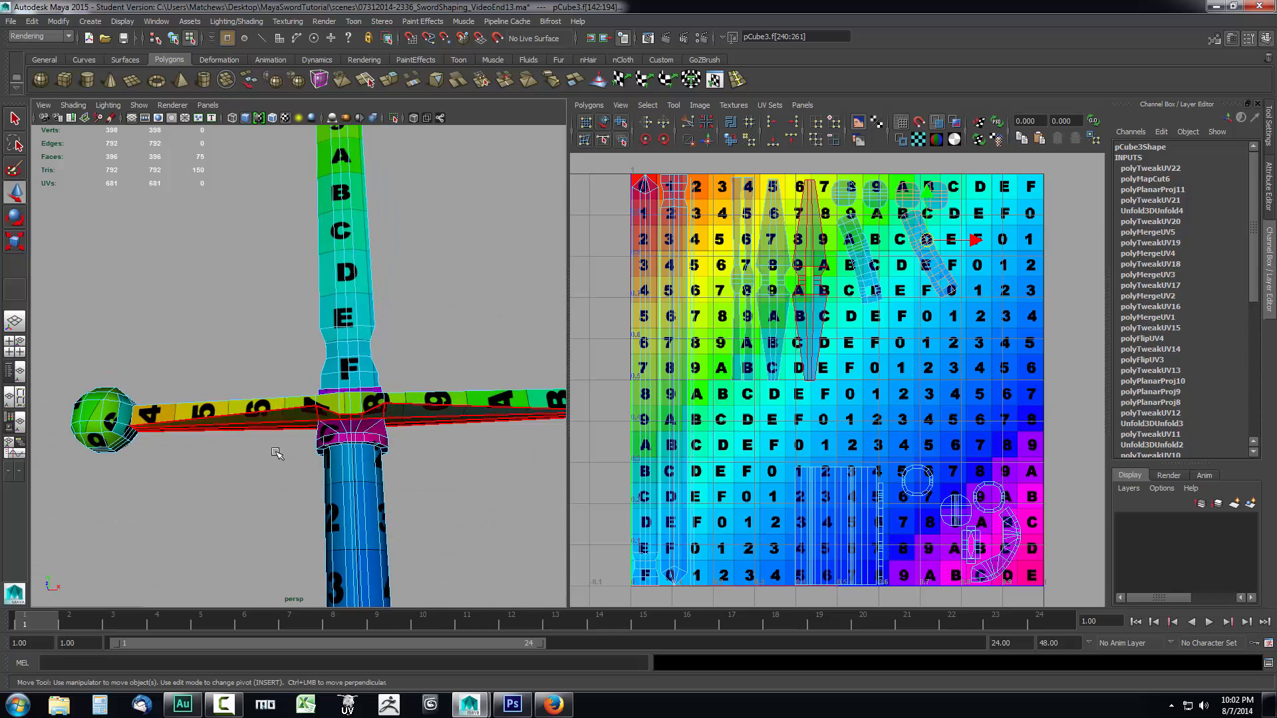
pyautogui.click(773, 243)
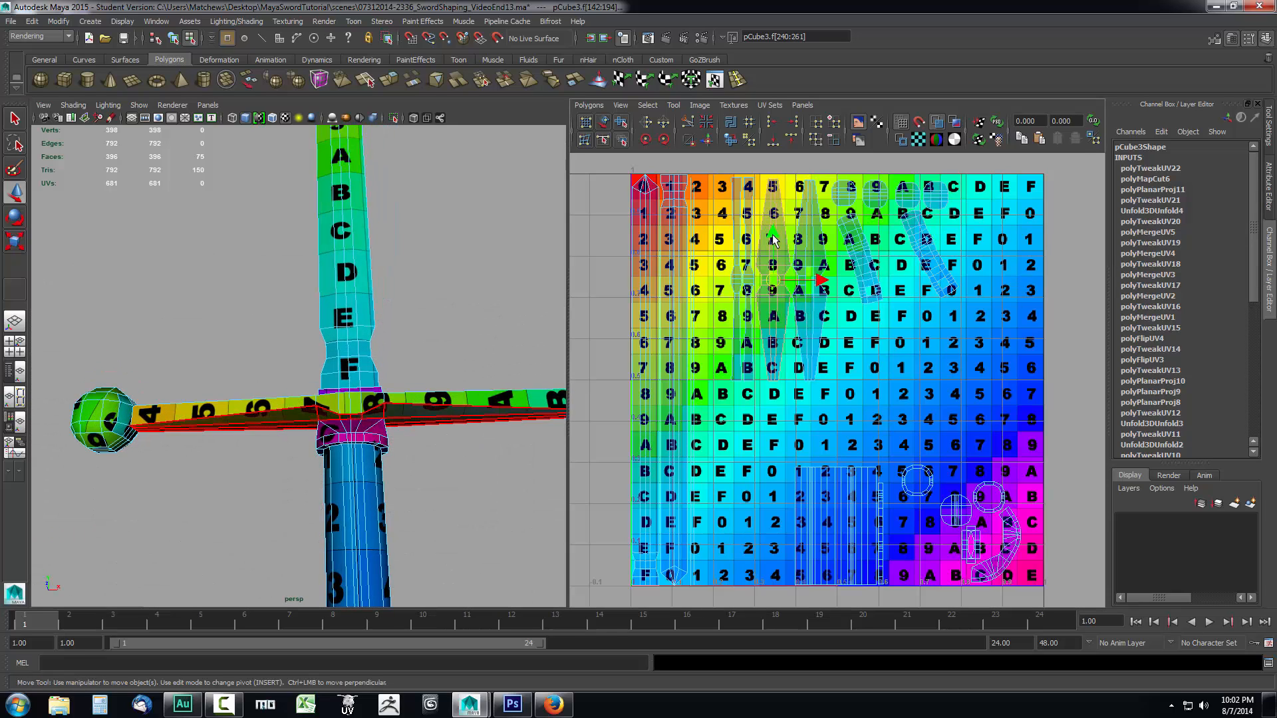
pyautogui.click(806, 239)
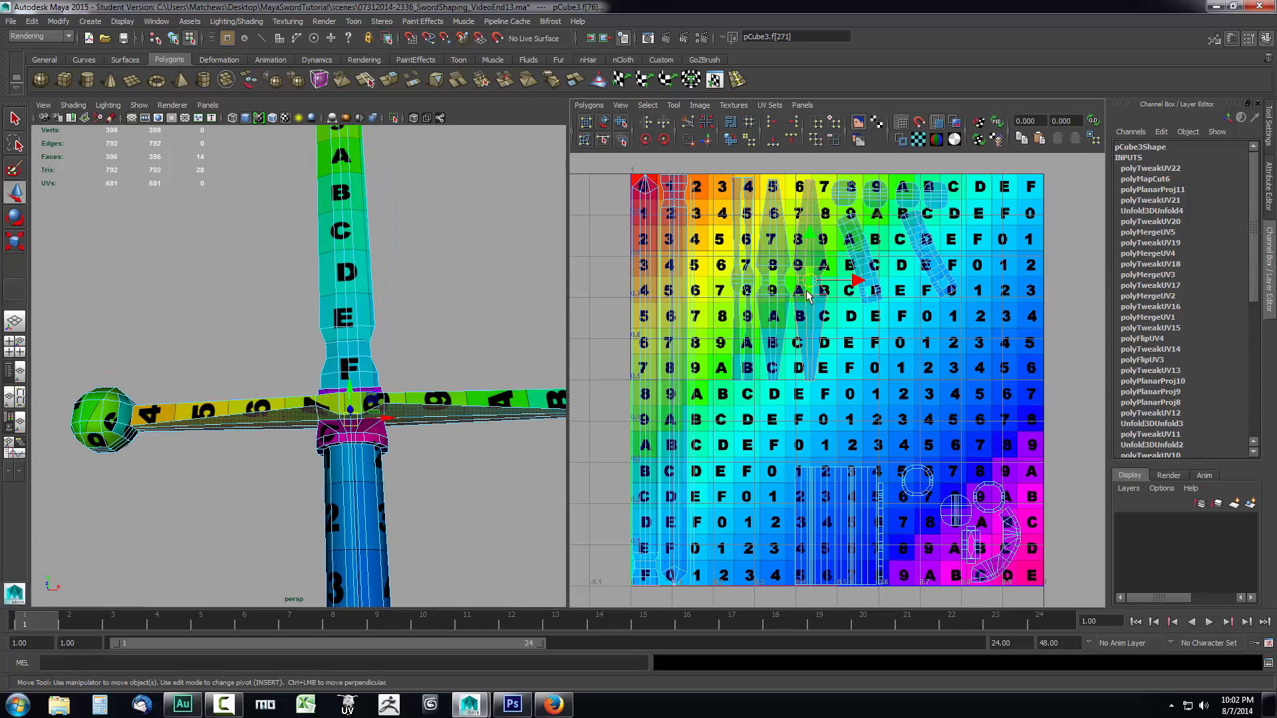
pyautogui.keyDown('alt'); pyautogui.moveTo(433, 364); pyautogui.dragTo(389, 426); pyautogui.keyUp('alt')
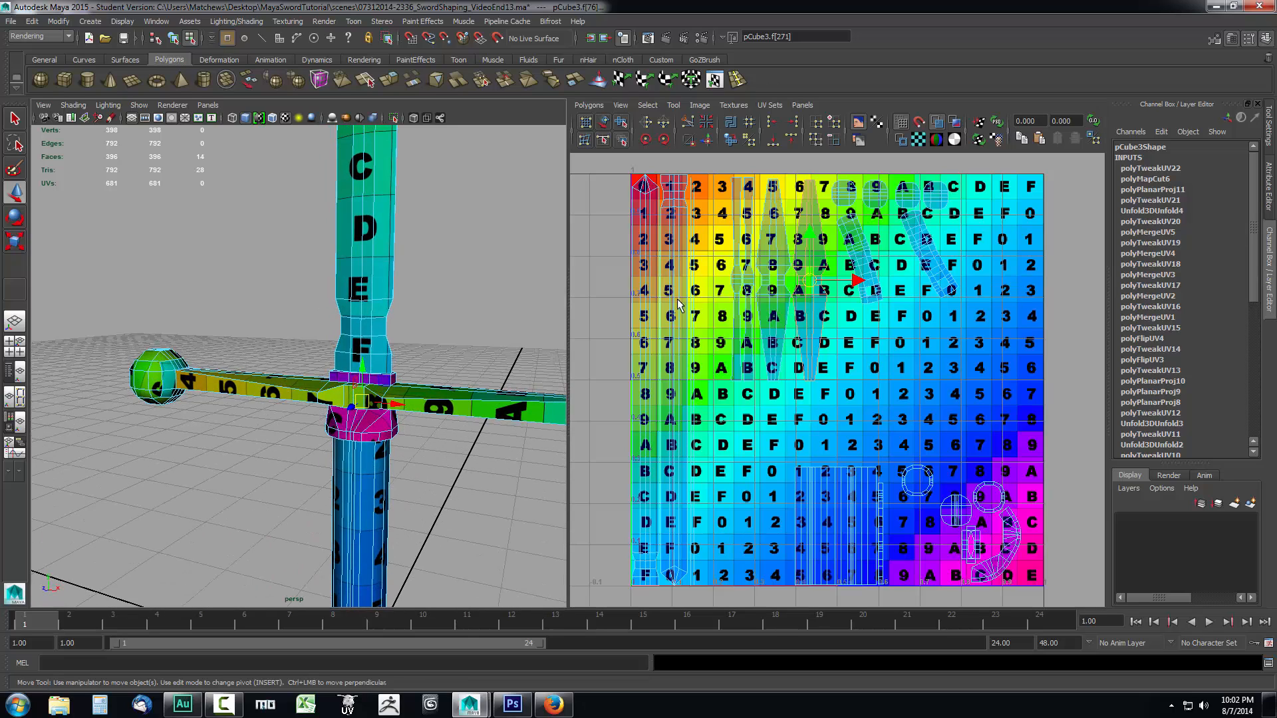
pyautogui.click(754, 288)
pyautogui.moveTo(472, 424)
pyautogui.keyDown('alt'); pyautogui.mouseDown()
pyautogui.moveTo(437, 441)
pyautogui.moveTo(259, 452)
pyautogui.moveTo(481, 437)
pyautogui.mouseUp(); pyautogui.keyUp('alt')
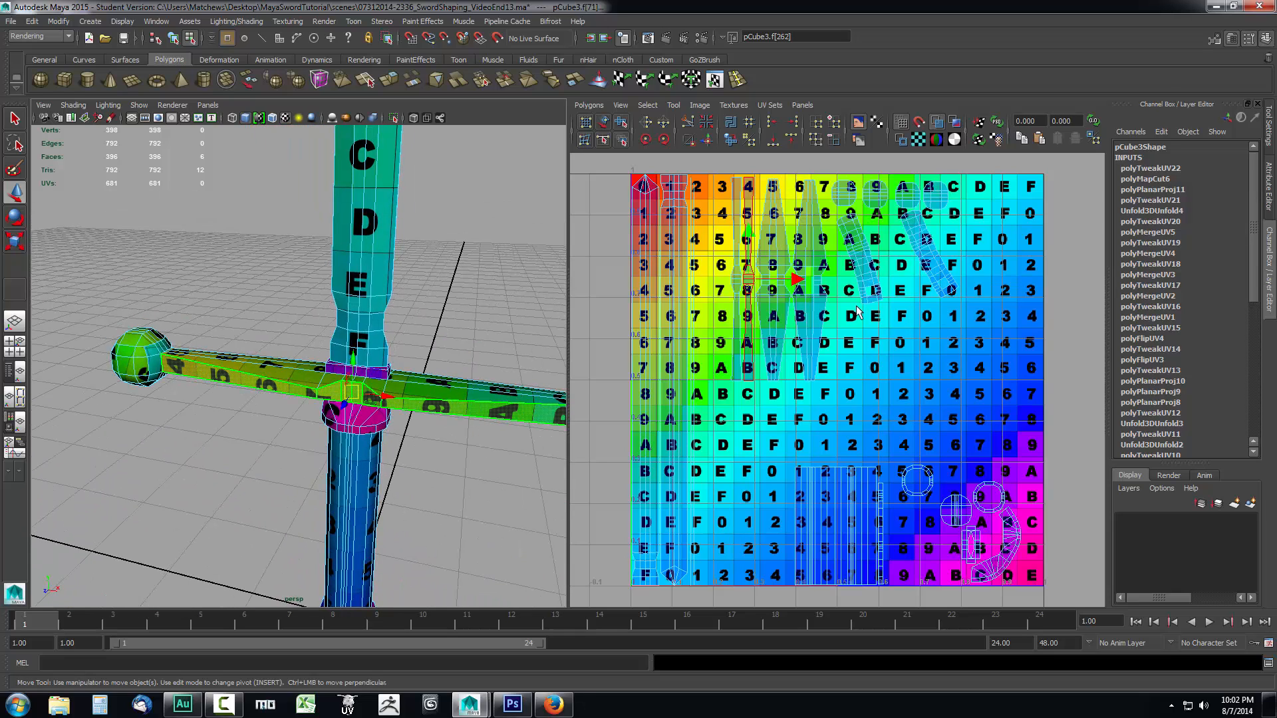
# Move the collar's curved shell below the sphere strips, beside the crossguard shells.
pyautogui.keyDown('alt'); pyautogui.moveTo(439, 477); pyautogui.dragTo(302, 416); pyautogui.keyUp('alt')
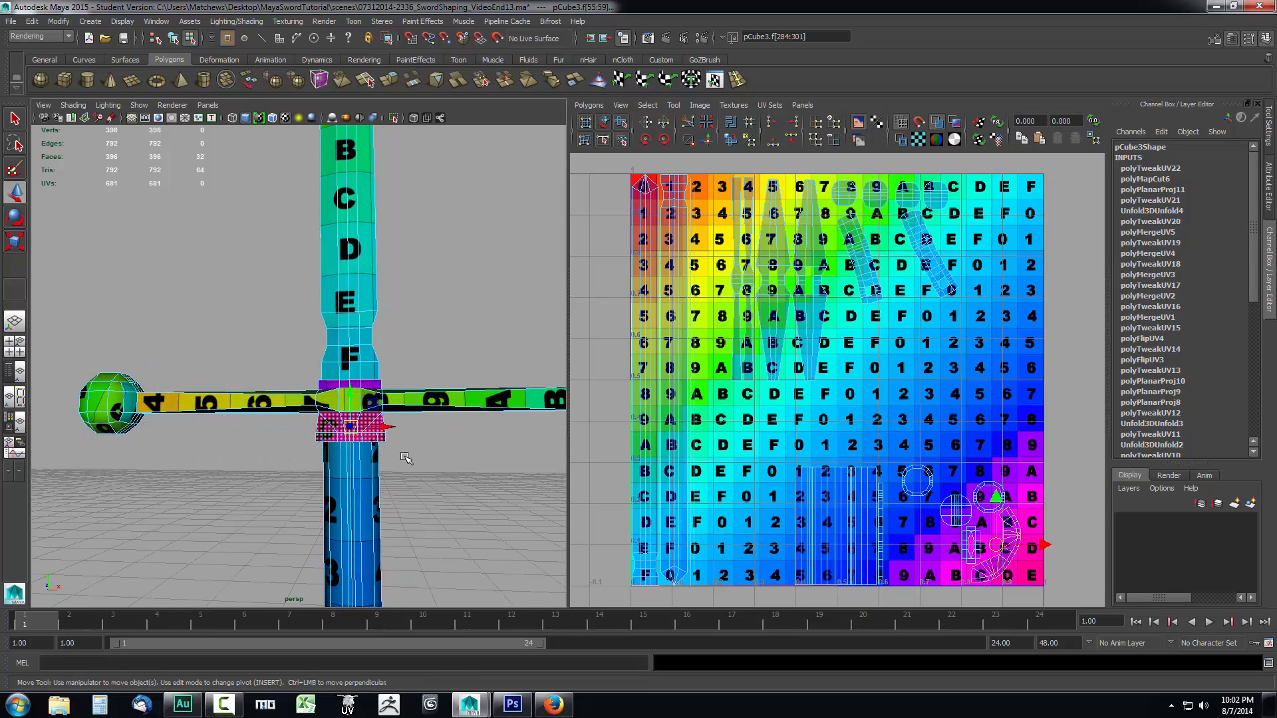
pyautogui.moveTo(998, 547); pyautogui.dragTo(892, 348)
# Move the pommel's rim strip and round cap shells beside the sphere shells, aligning the strip next to the cap.
pyautogui.keyDown('alt'); pyautogui.moveTo(485, 528); pyautogui.dragTo(403, 471); pyautogui.keyUp('alt')
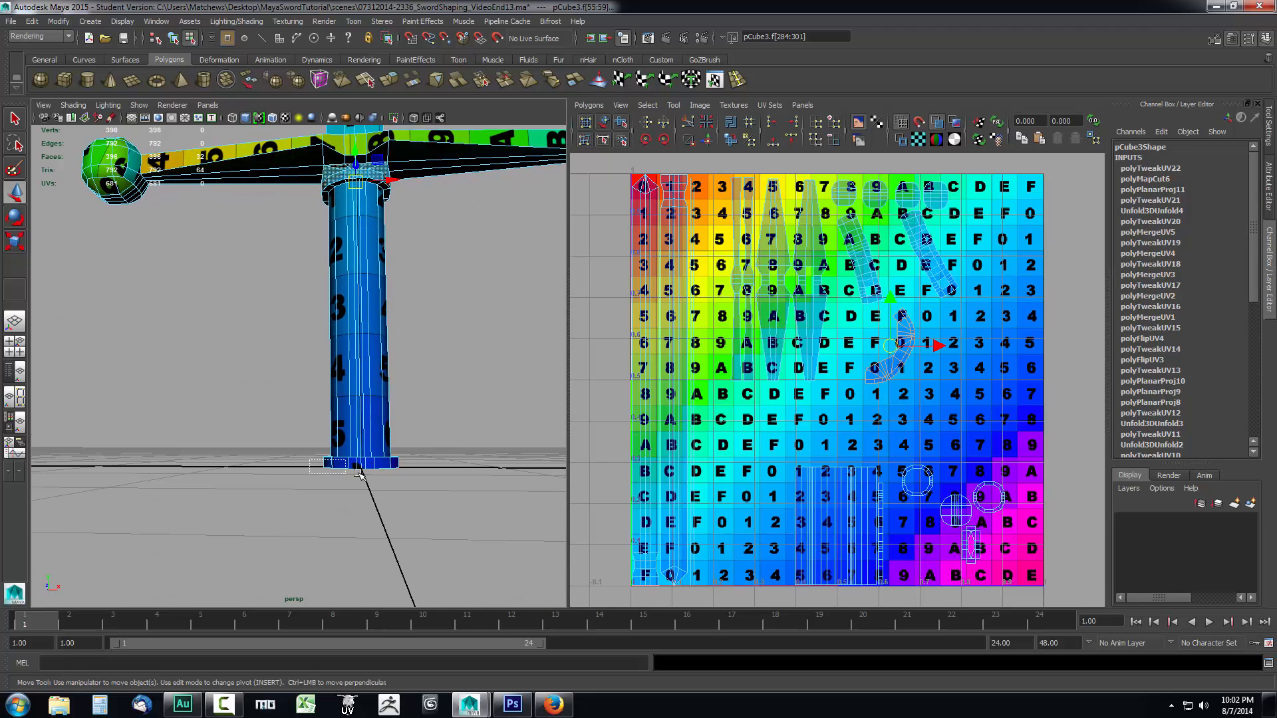
pyautogui.moveTo(431, 476); pyautogui.dragTo(432, 477)
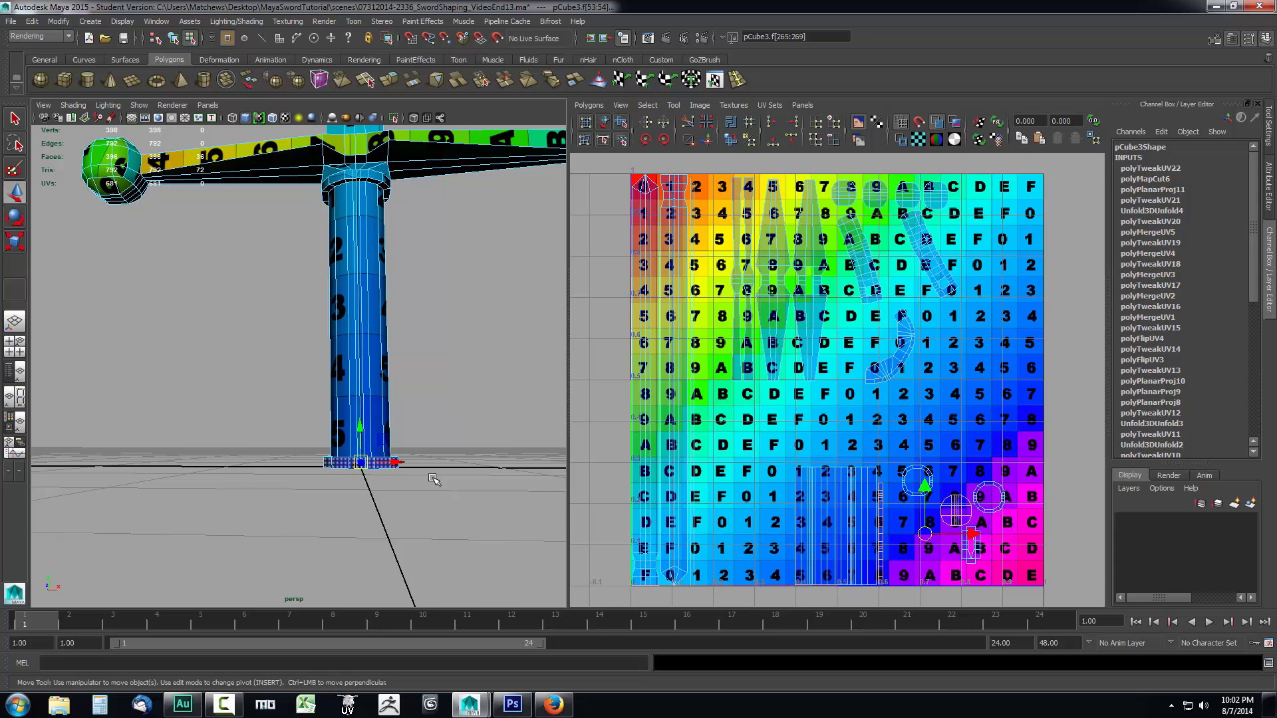
pyautogui.moveTo(928, 538); pyautogui.dragTo(994, 200)
pyautogui.click(1043, 242)
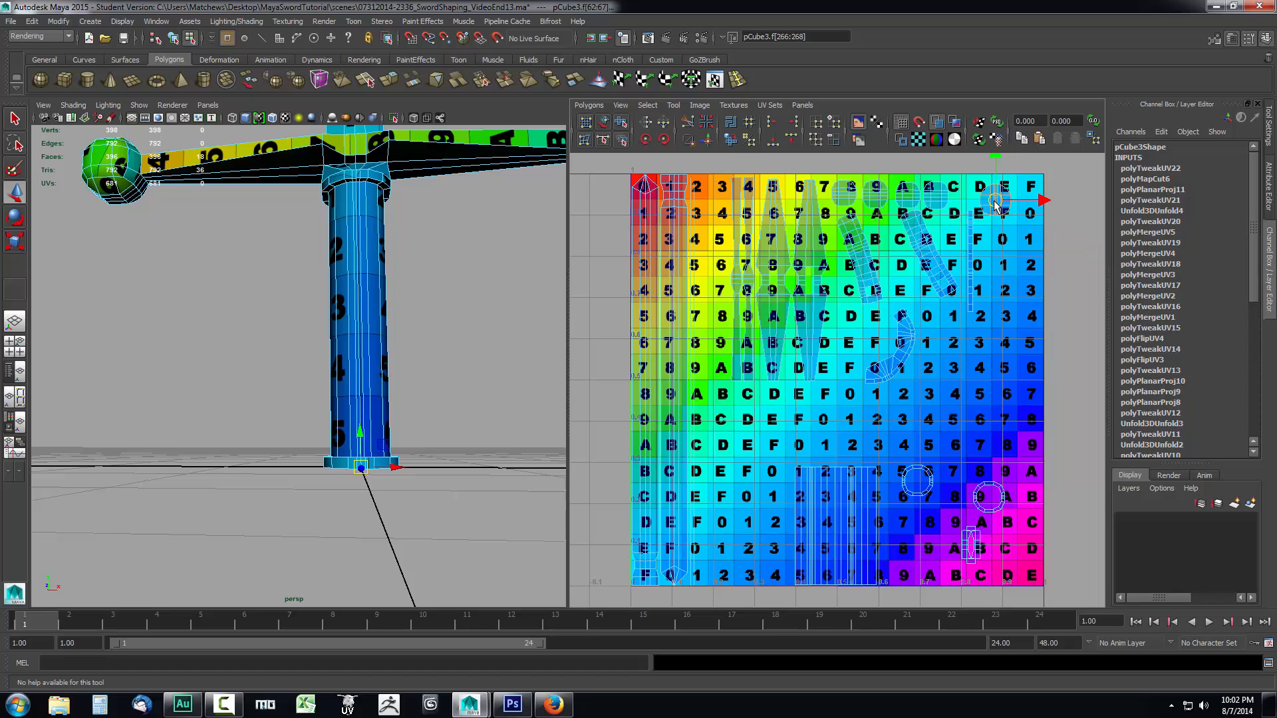
pyautogui.click(973, 250)
pyautogui.moveTo(975, 264); pyautogui.dragTo(975, 236)
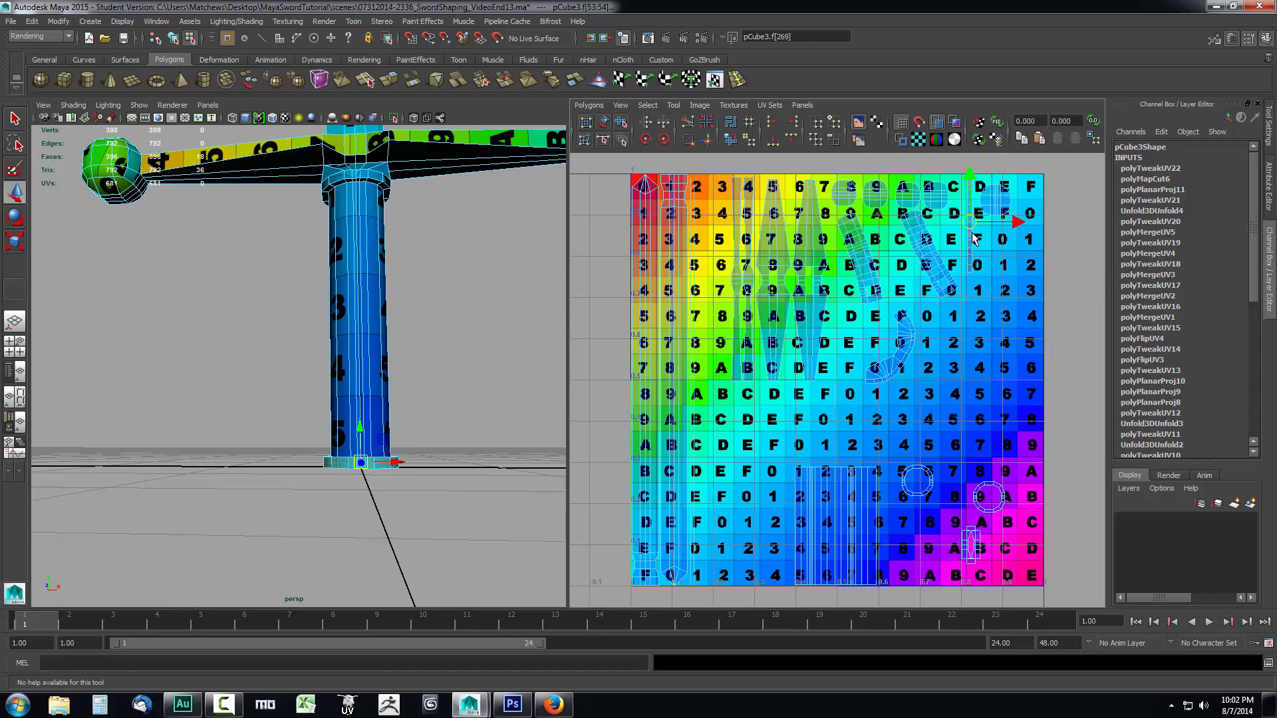
pyautogui.click(996, 197)
# Move the grip's shell closer to the blade shells, below the crossguard shells.
pyautogui.click(866, 519)
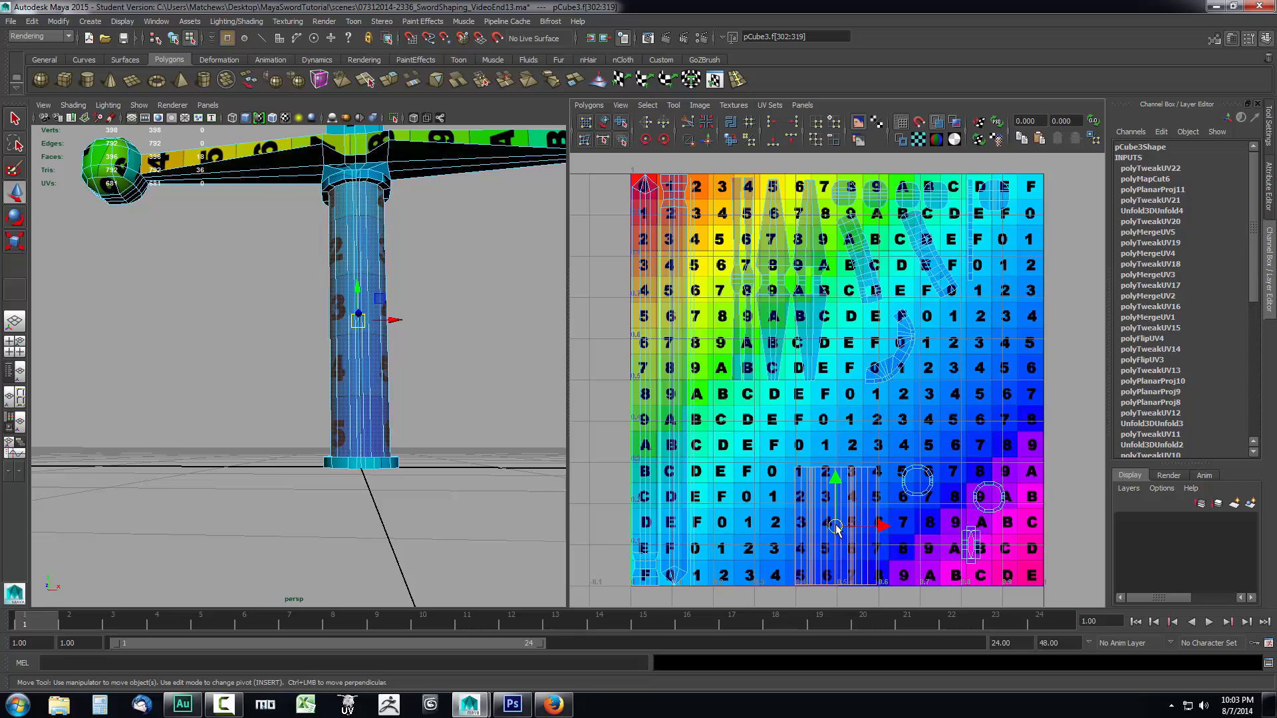
pyautogui.moveTo(836, 527); pyautogui.dragTo(760, 522)
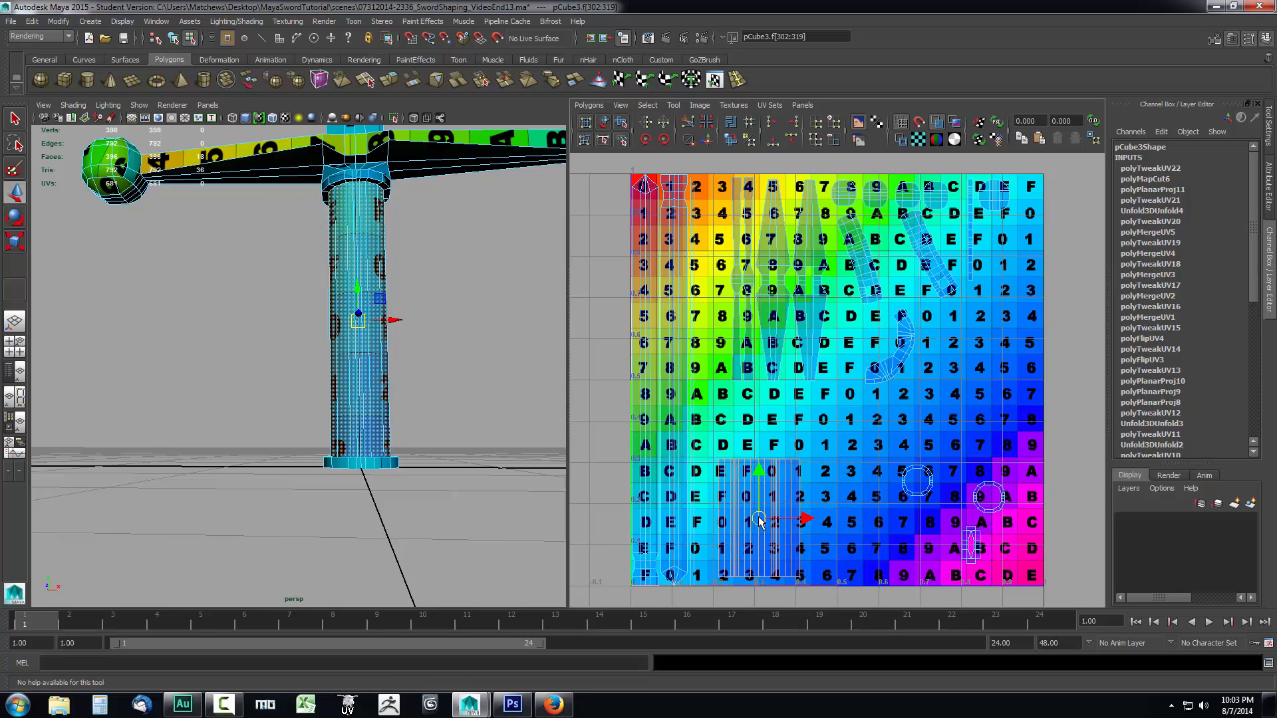
pyautogui.keyDown('alt'); pyautogui.moveTo(477, 395); pyautogui.dragTo(562, 400); pyautogui.keyUp('alt')
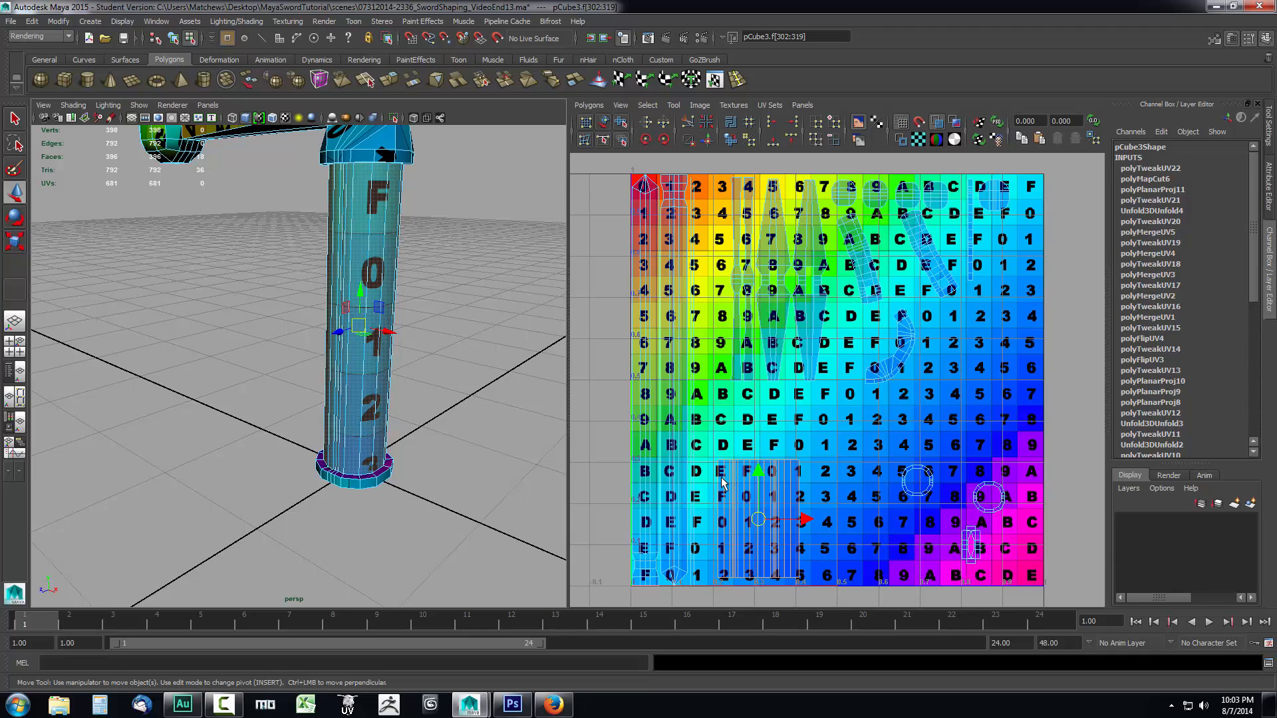
# Place the collar's ring shell beside its curved shell, and the pommel's ring shell directly below the pommel's round cap.
pyautogui.keyDown('alt'); pyautogui.moveTo(451, 450); pyautogui.dragTo(491, 479); pyautogui.keyUp('alt')
pyautogui.click(365, 174)
pyautogui.keyDown('alt'); pyautogui.moveTo(508, 378); pyautogui.dragTo(507, 382); pyautogui.keyUp('alt')
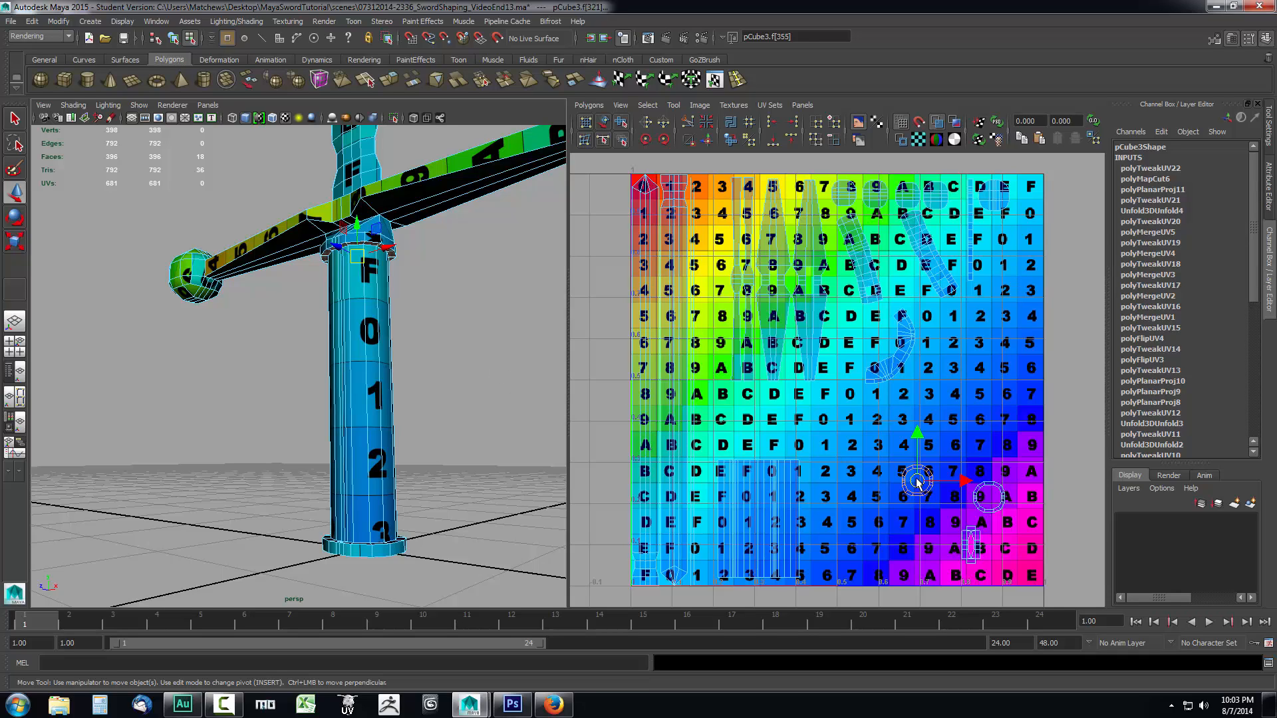
pyautogui.moveTo(916, 482); pyautogui.dragTo(940, 337)
pyautogui.click(978, 504)
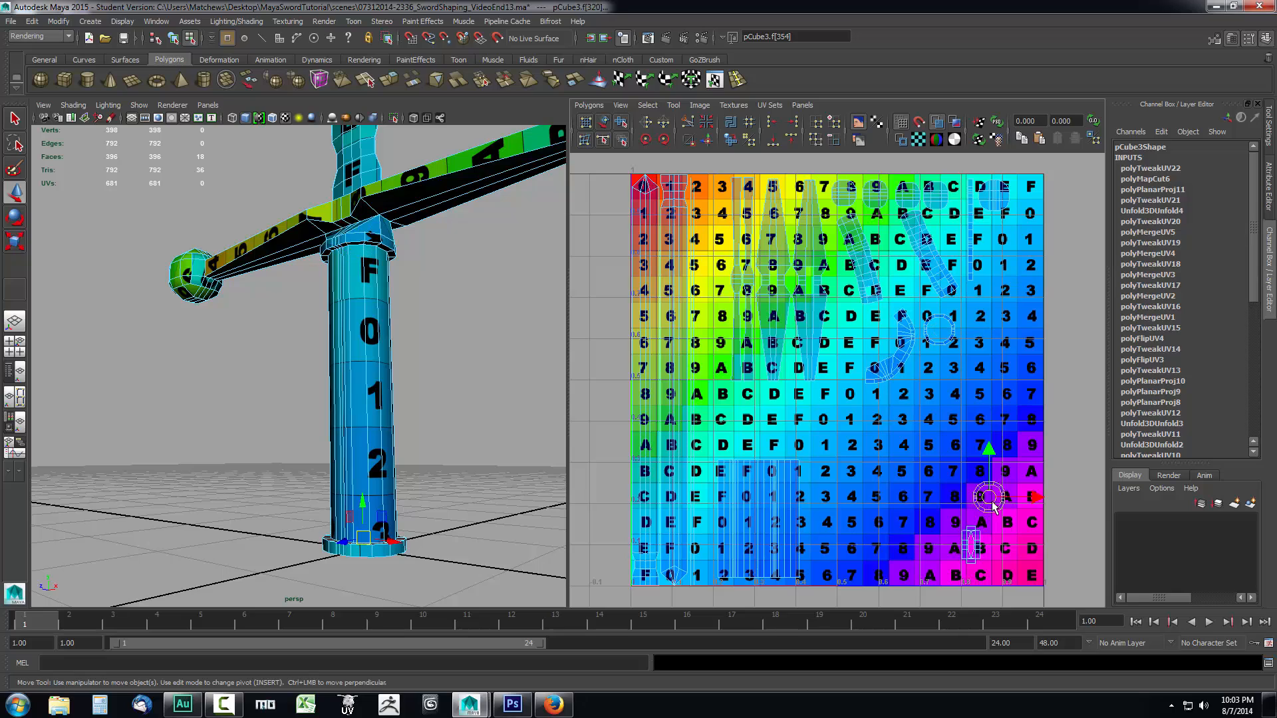
pyautogui.moveTo(990, 498); pyautogui.dragTo(998, 231)
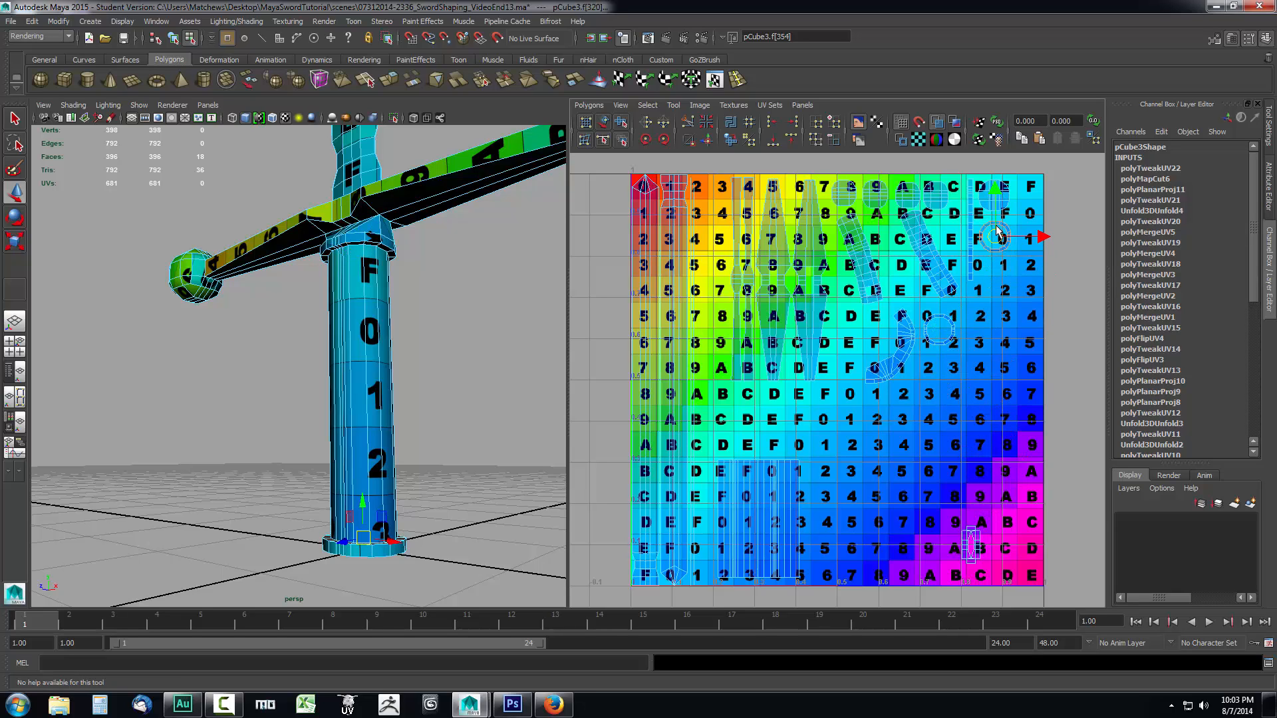
# Move the collar's curved shell next to the grip shell, and place the blade-base band's shell beside it.
pyautogui.click(978, 547)
pyautogui.keyDown('alt'); pyautogui.moveTo(465, 353); pyautogui.dragTo(436, 418); pyautogui.keyUp('alt')
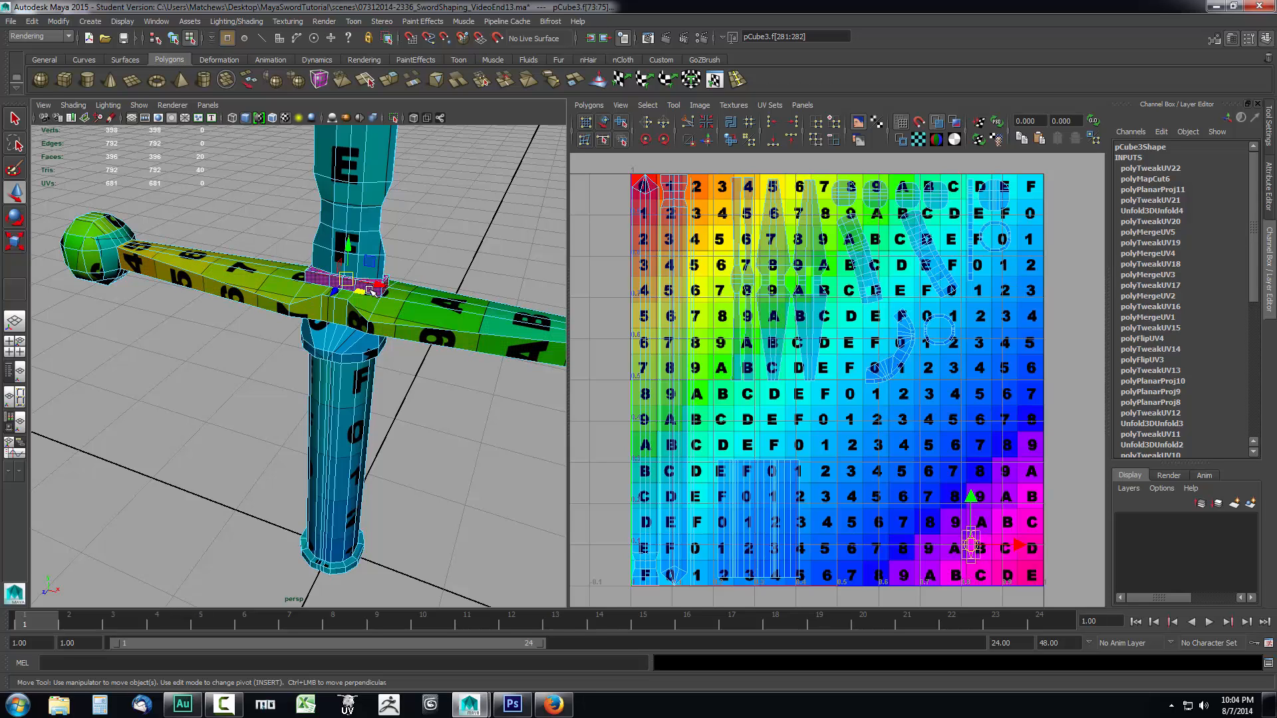
pyautogui.click(345, 349)
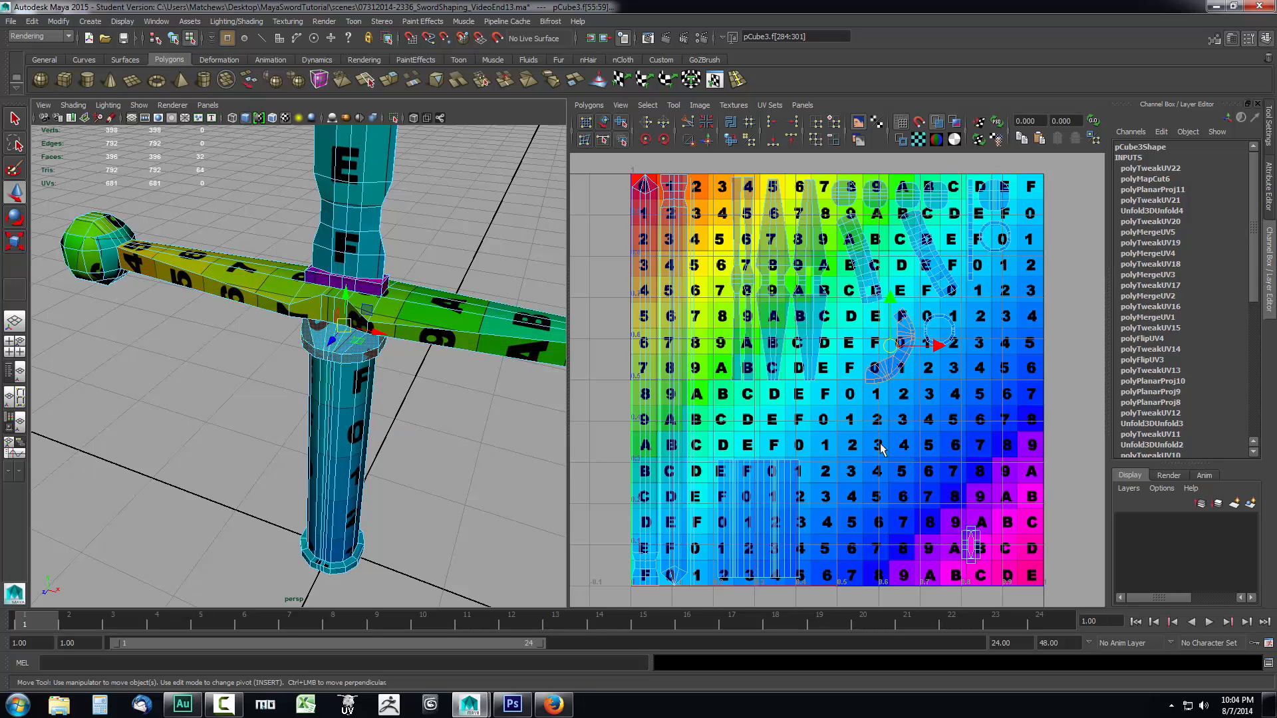
pyautogui.moveTo(895, 356); pyautogui.dragTo(864, 538)
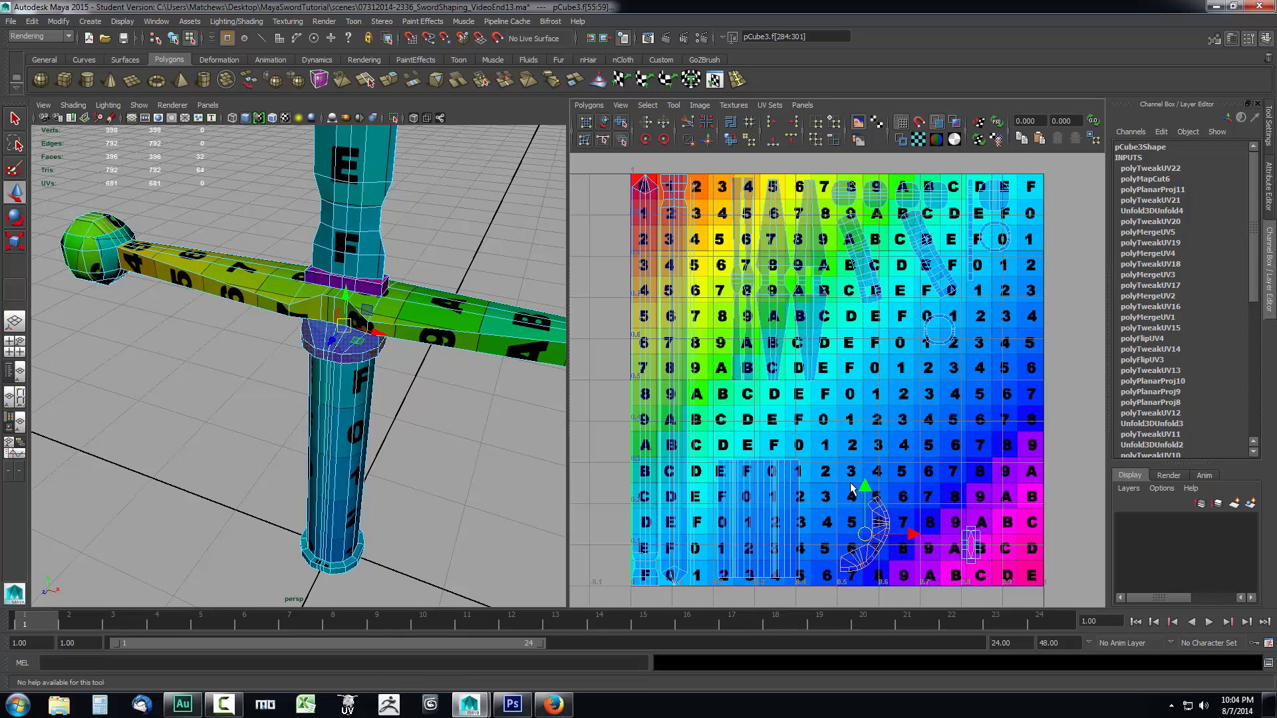
pyautogui.click(372, 291)
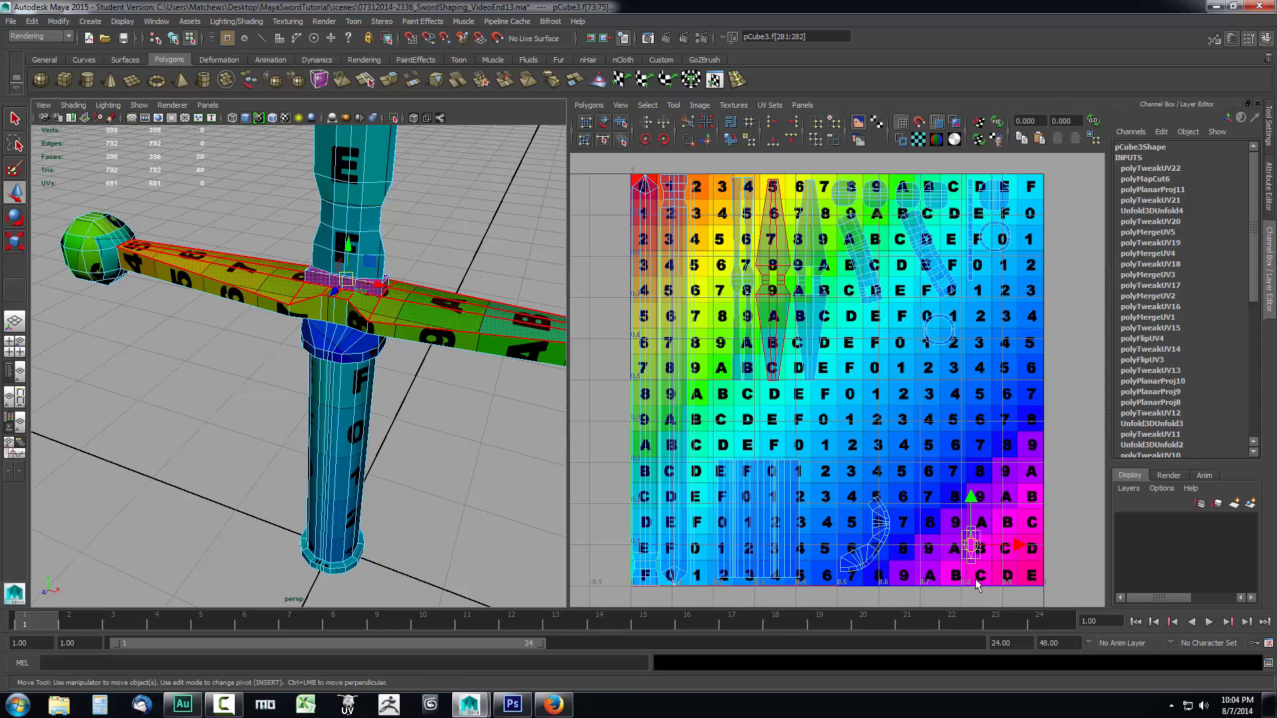
pyautogui.moveTo(967, 556); pyautogui.dragTo(908, 562)
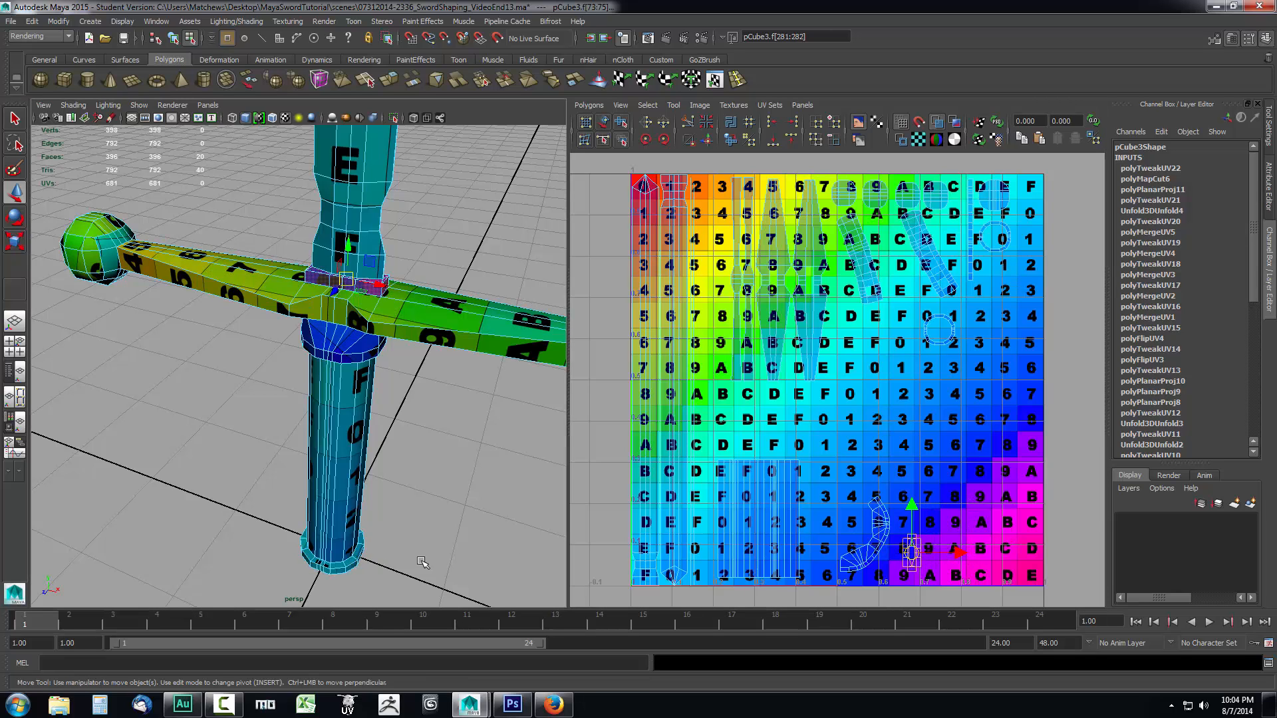
# Move all pommel shells together beside the blade-base band's shell, and shift the round cap and ring down along the strip.
pyautogui.keyDown('alt'); pyautogui.moveTo(379, 536); pyautogui.dragTo(286, 525); pyautogui.keyUp('alt')
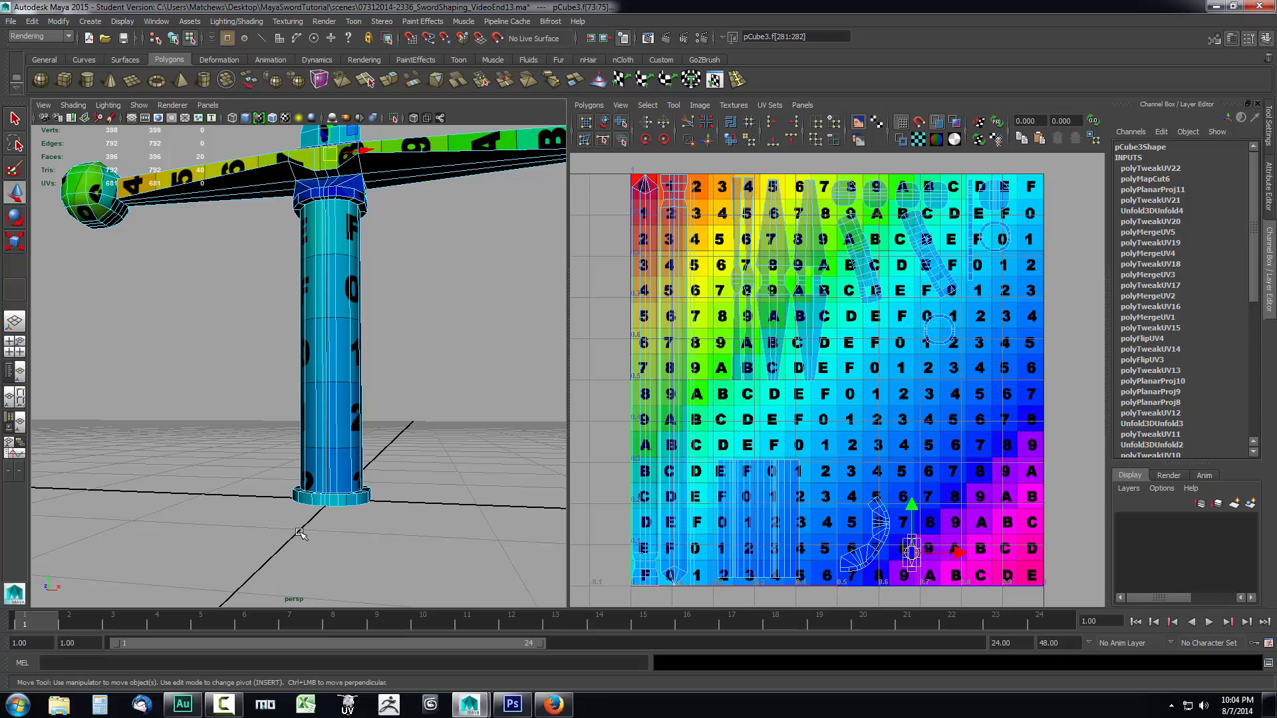
pyautogui.keyDown('alt'); pyautogui.moveTo(372, 576); pyautogui.dragTo(367, 465); pyautogui.keyUp('alt')
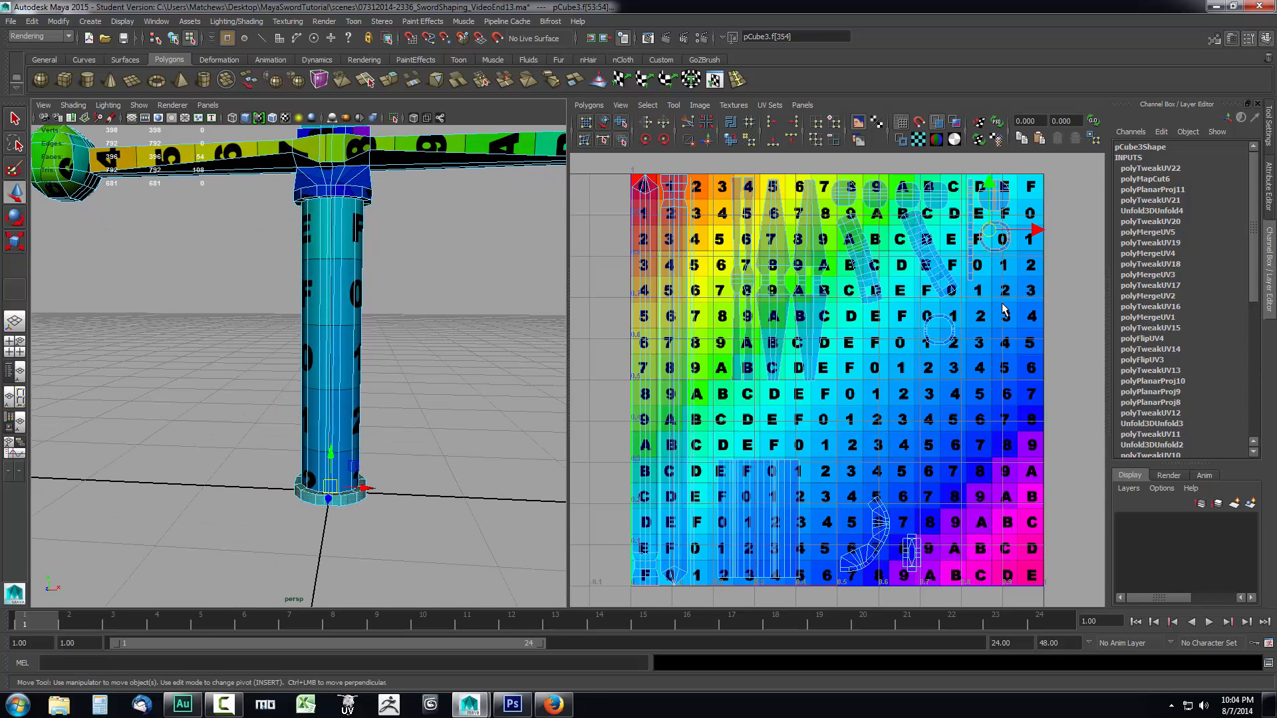
pyautogui.moveTo(992, 235); pyautogui.dragTo(960, 529)
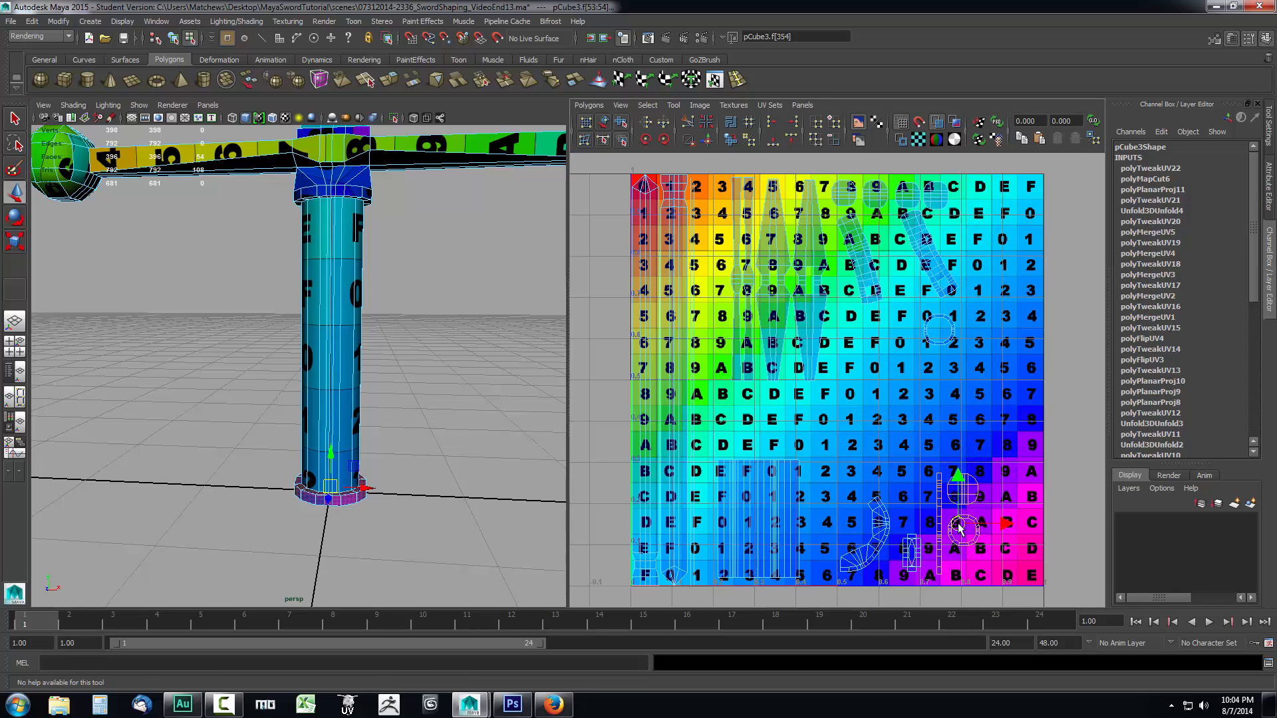
pyautogui.doubleClick(970, 493)
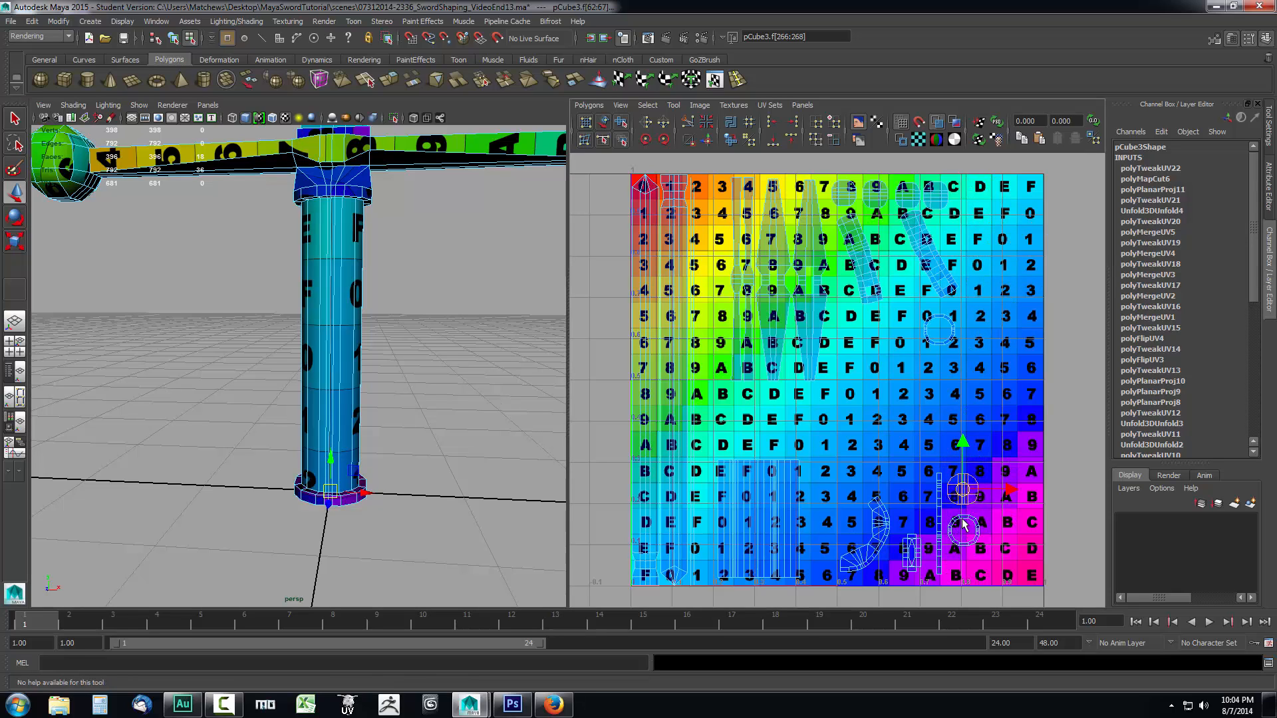
pyautogui.keyDown('shift'); pyautogui.doubleClick(965, 532); pyautogui.keyUp('shift')
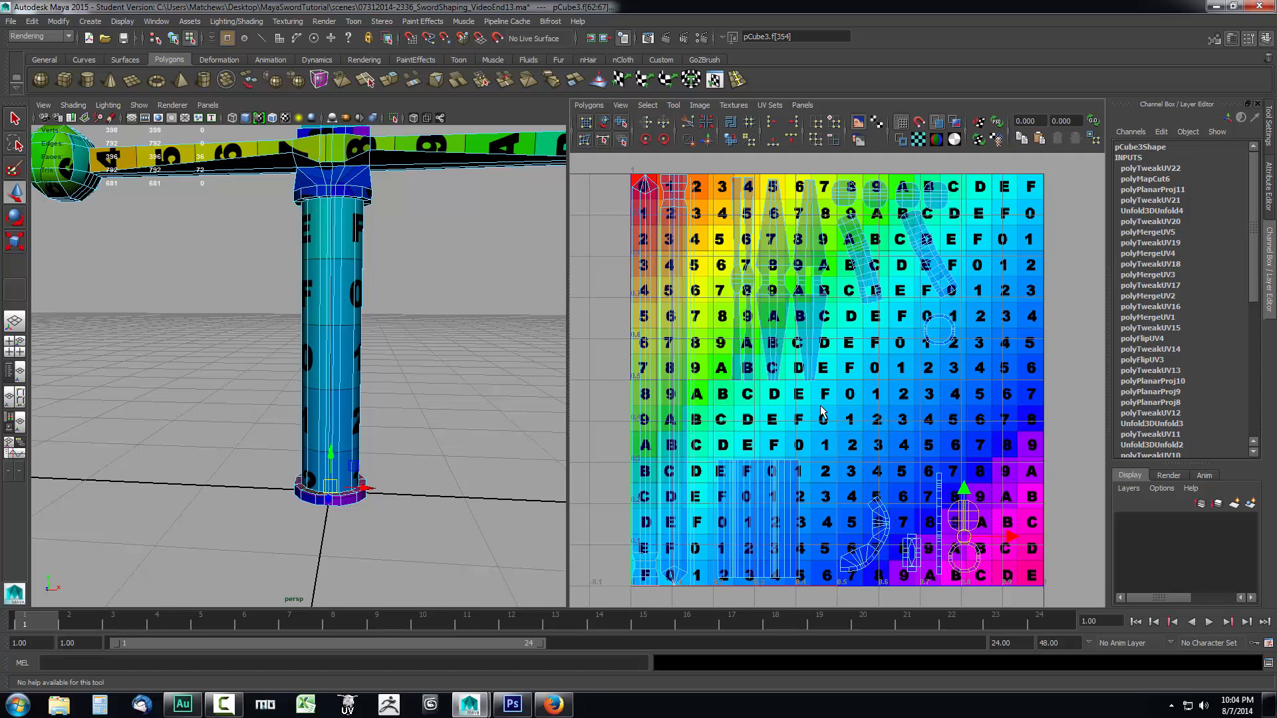
# Shift the grip's shell slightly away from the blade shells to widen the gap between them.
pyautogui.doubleClick(764, 529)
pyautogui.moveTo(805, 524); pyautogui.dragTo(813, 519)
pyautogui.click(812, 519)
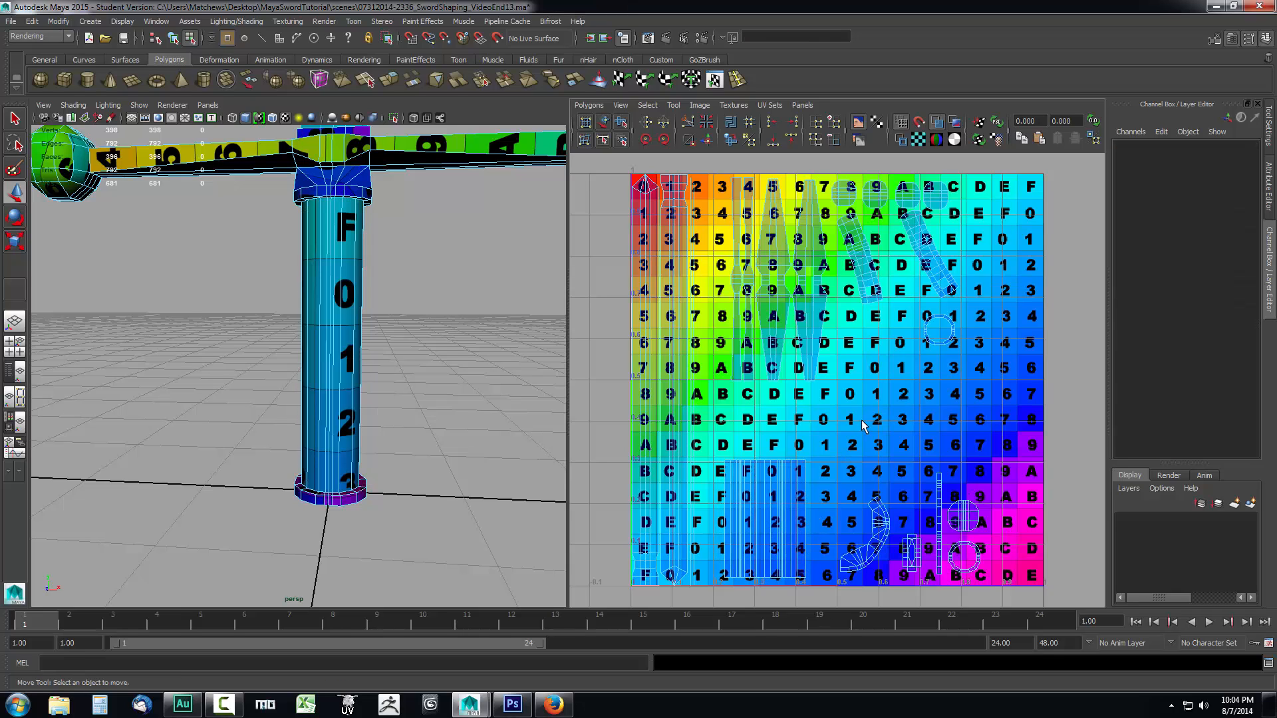
# Move the collar's ring shell into the space between the grip shell and the curved collar shell.
pyautogui.doubleClick(929, 327)
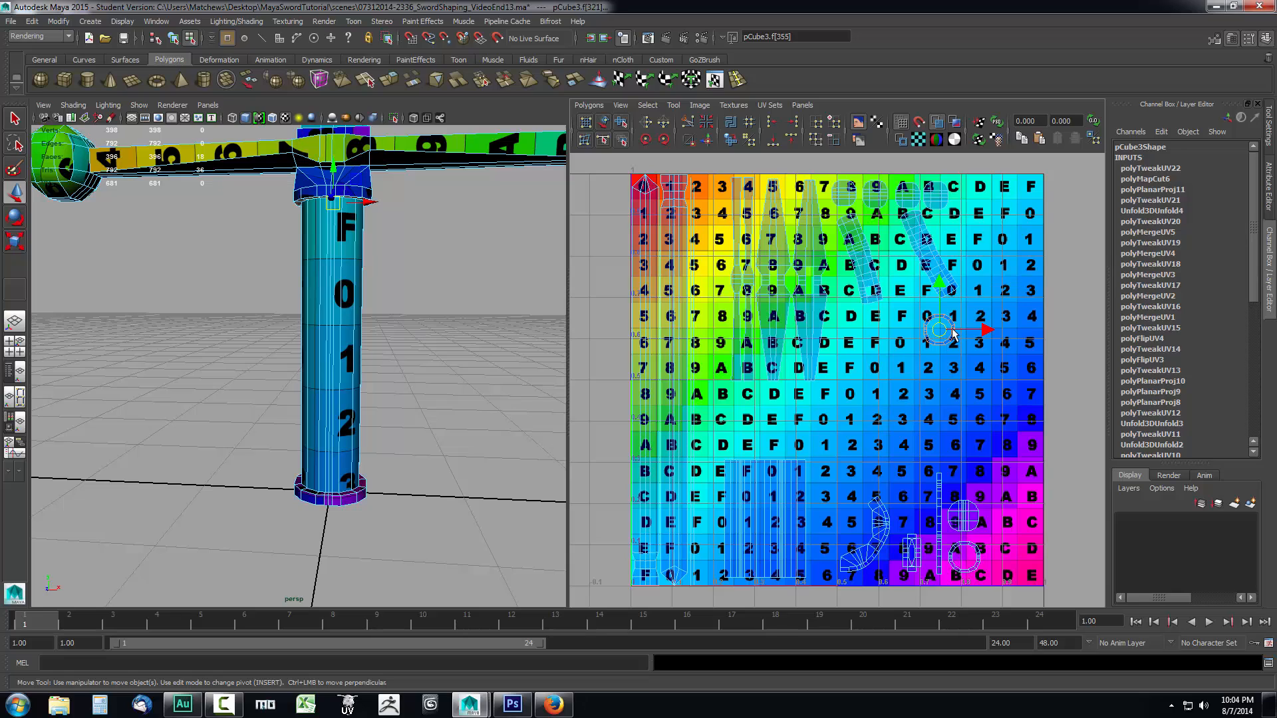
pyautogui.moveTo(936, 337); pyautogui.dragTo(843, 529)
pyautogui.click(906, 422)
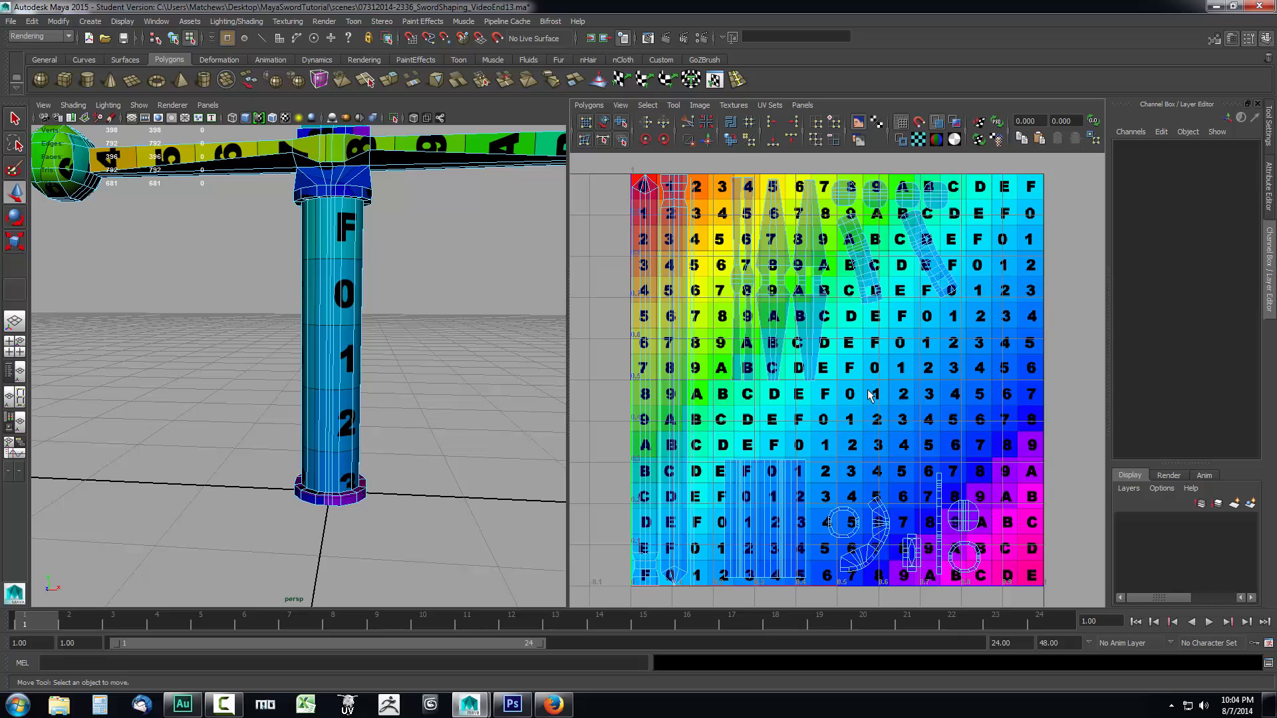
# Uniformly enlarge the crossguard and sphere shells together, and shift them to fill the free space beside the blade shells.
pyautogui.click(928, 262)
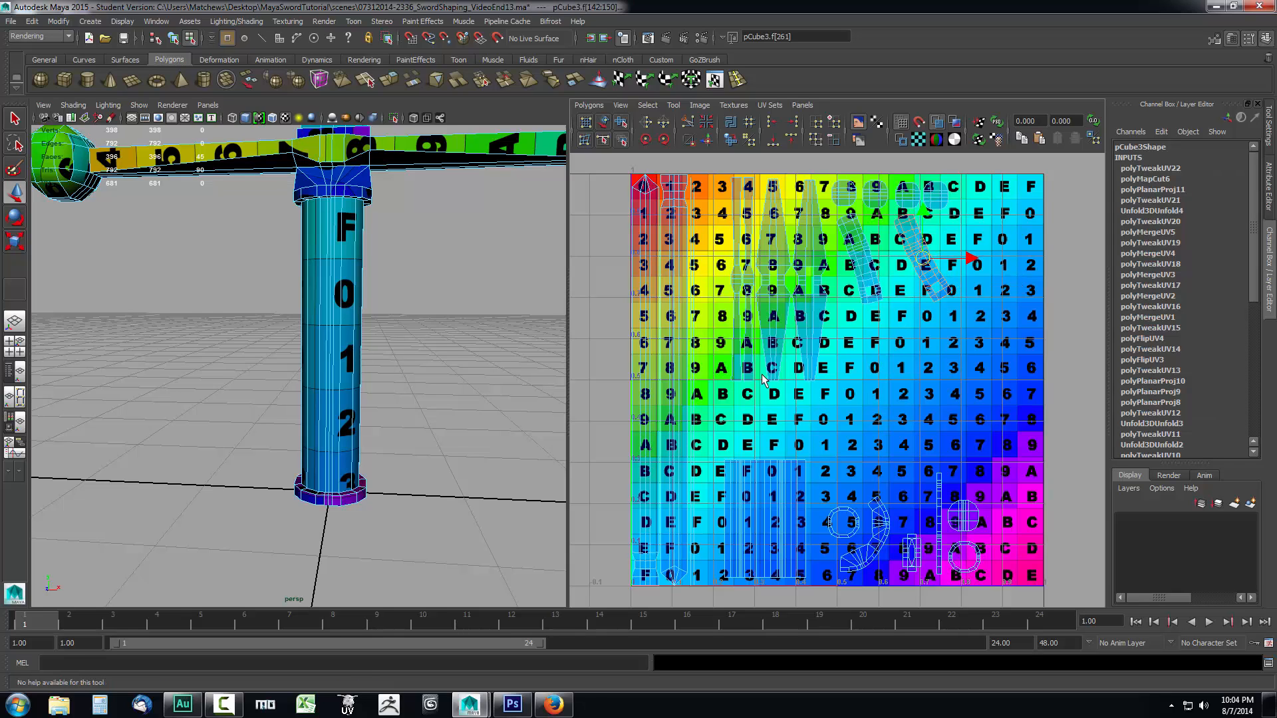
pyautogui.click(646, 358)
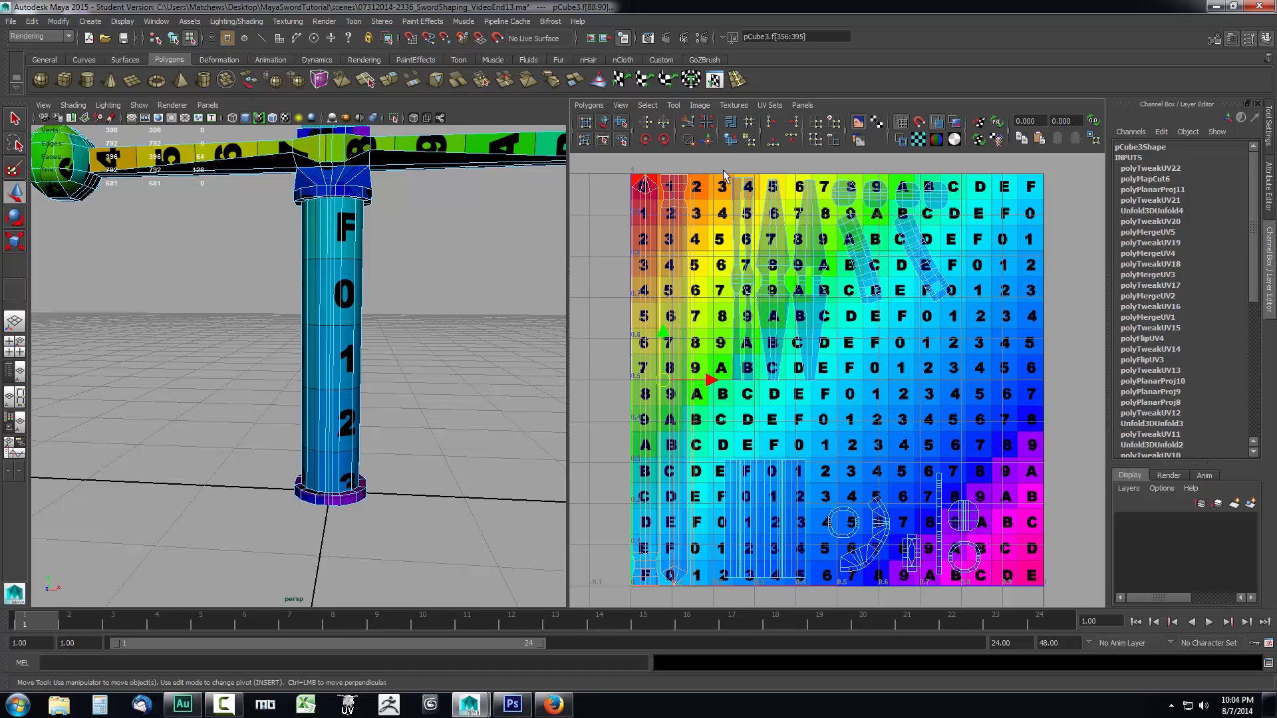
pyautogui.moveTo(721, 167); pyautogui.dragTo(1005, 389)
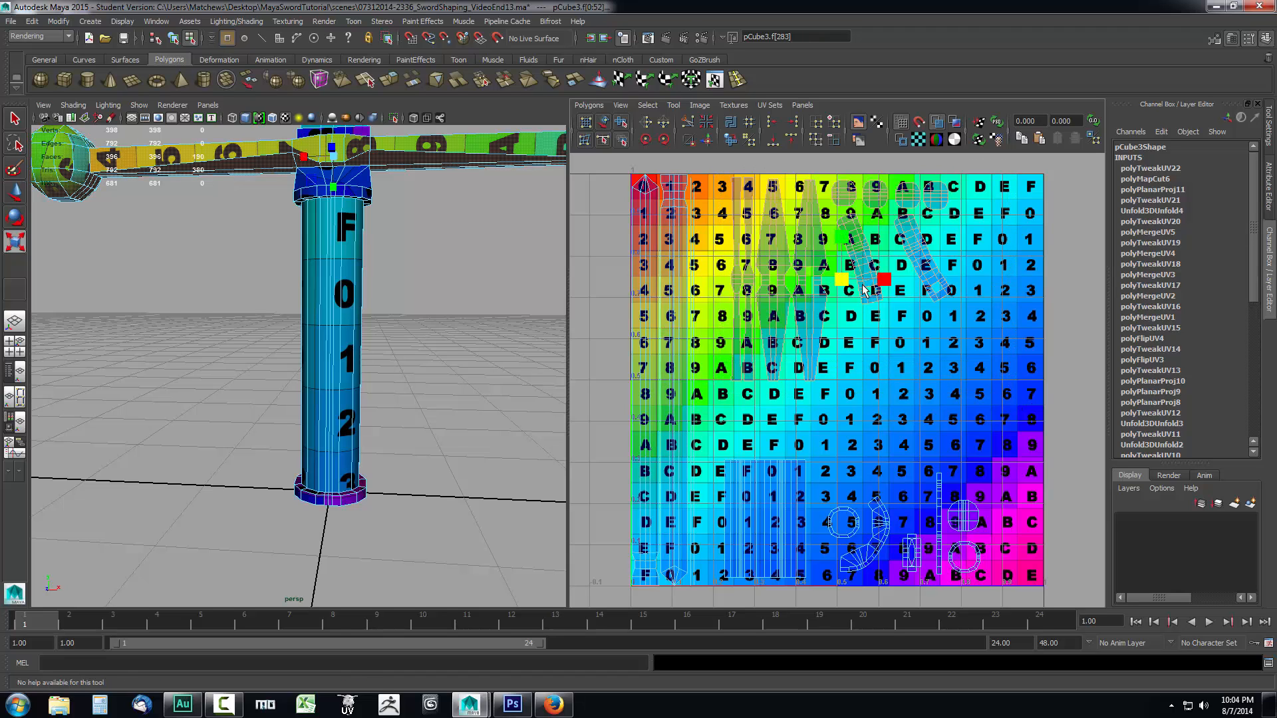
pyautogui.moveTo(842, 280); pyautogui.dragTo(873, 315)
pyautogui.press('w')
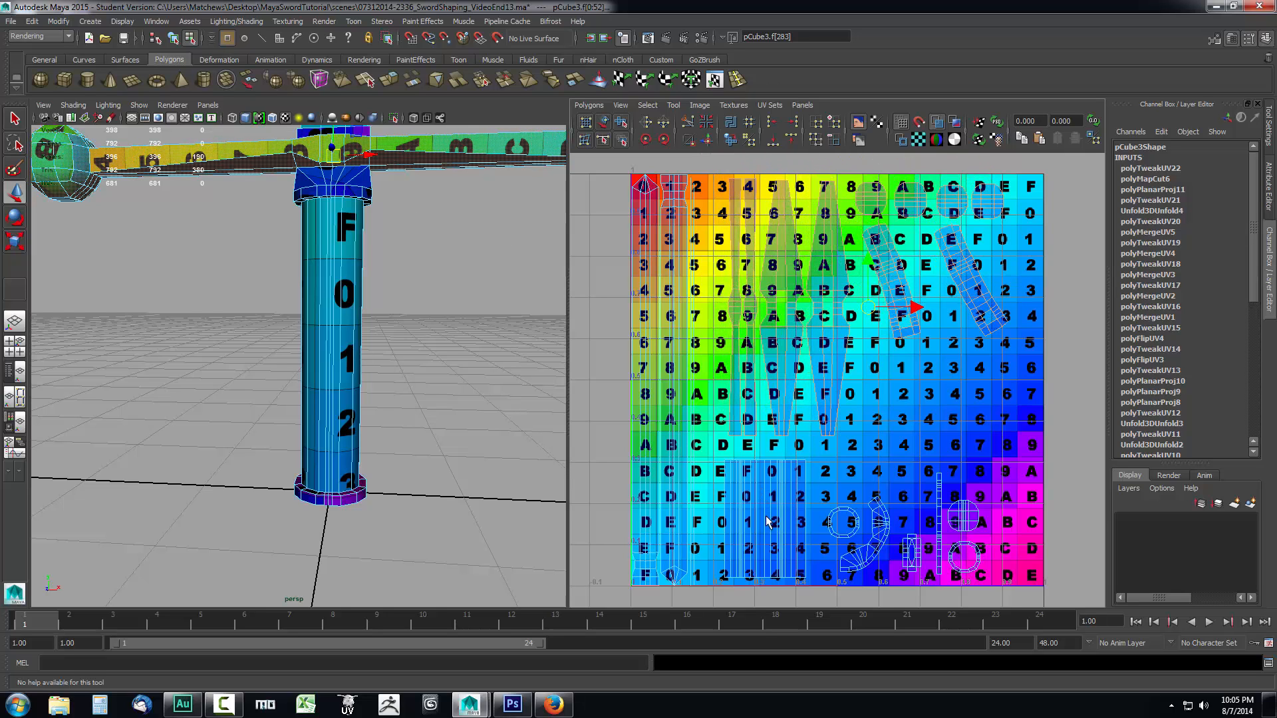
# Uniformly enlarge the collar, blade-base band and pommel shells together, and reposition the group in the lower corner of the UV square.
pyautogui.moveTo(815, 468); pyautogui.dragTo(1013, 595)
pyautogui.press('r')
pyautogui.moveTo(908, 525); pyautogui.dragTo(935, 515)
pyautogui.press('w')
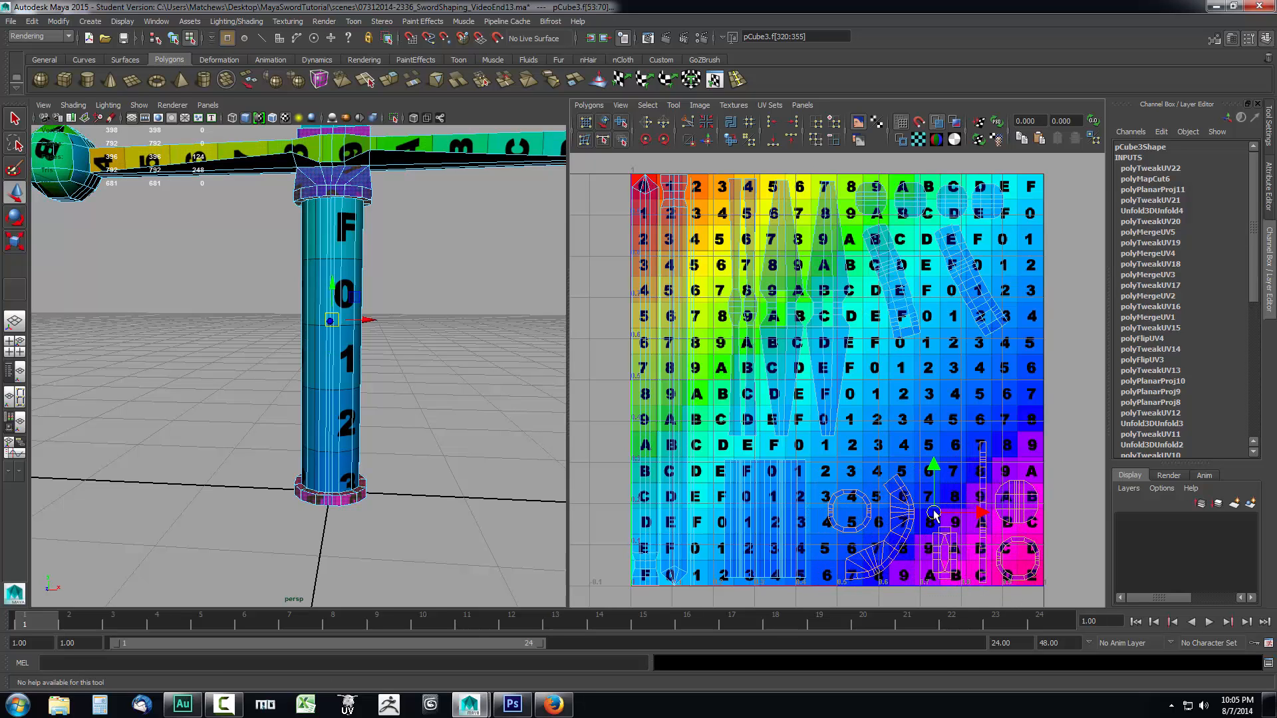
# Nudge the blade-base band's shell closer to the pommel strip, and shift the collar's curved and ring shells away from the grip.
pyautogui.click(955, 552)
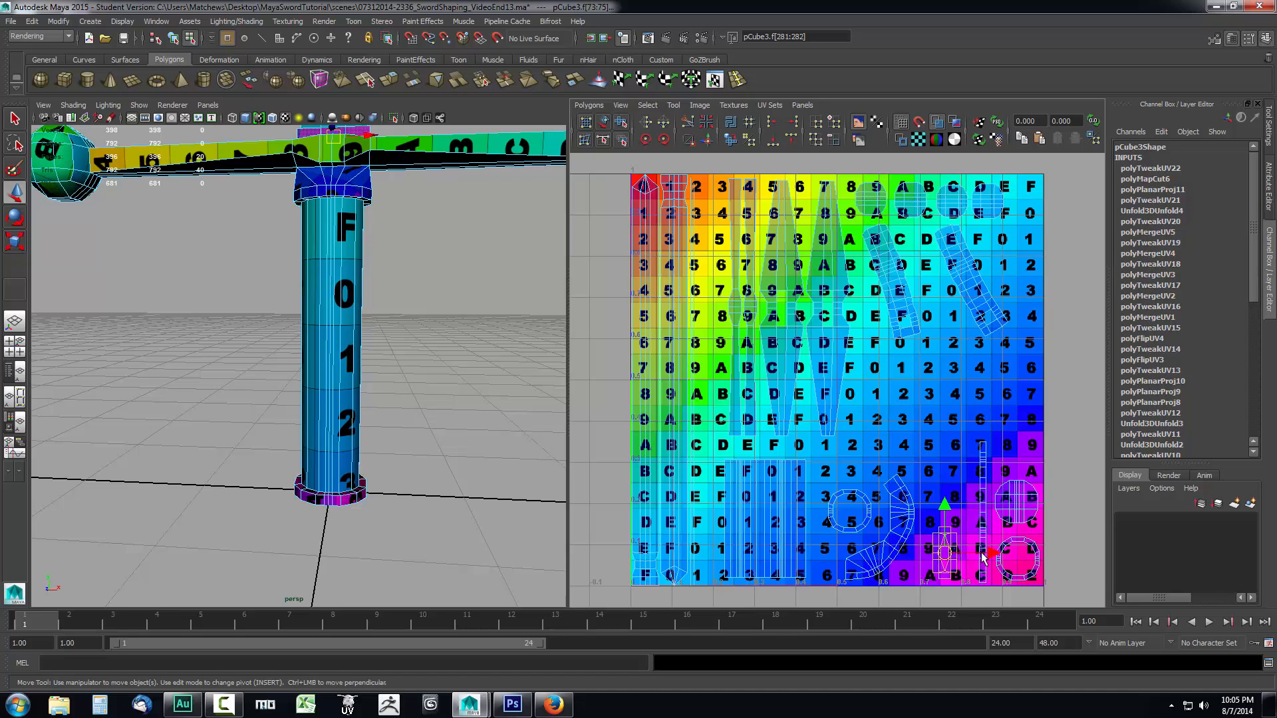
pyautogui.click(916, 529)
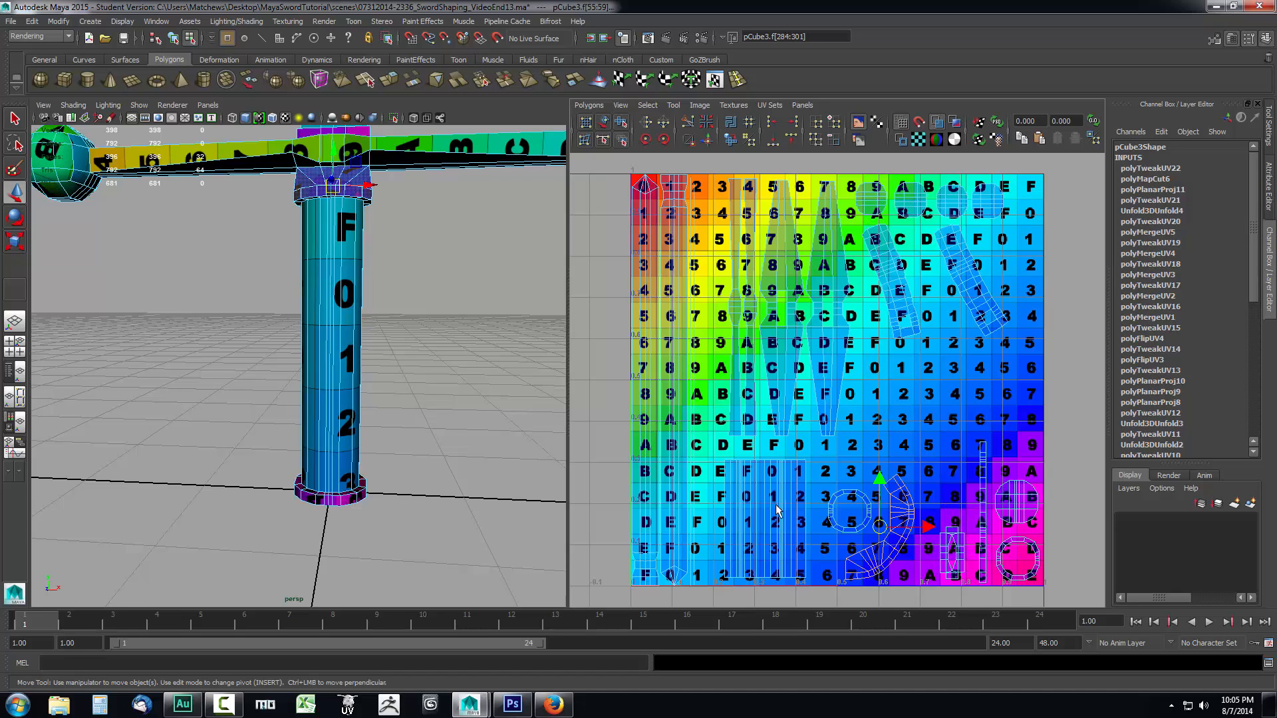
pyautogui.moveTo(925, 527)
pyautogui.mouseDown()
pyautogui.moveTo(940, 527)
pyautogui.moveTo(921, 512)
pyautogui.mouseUp()
pyautogui.click(872, 518)
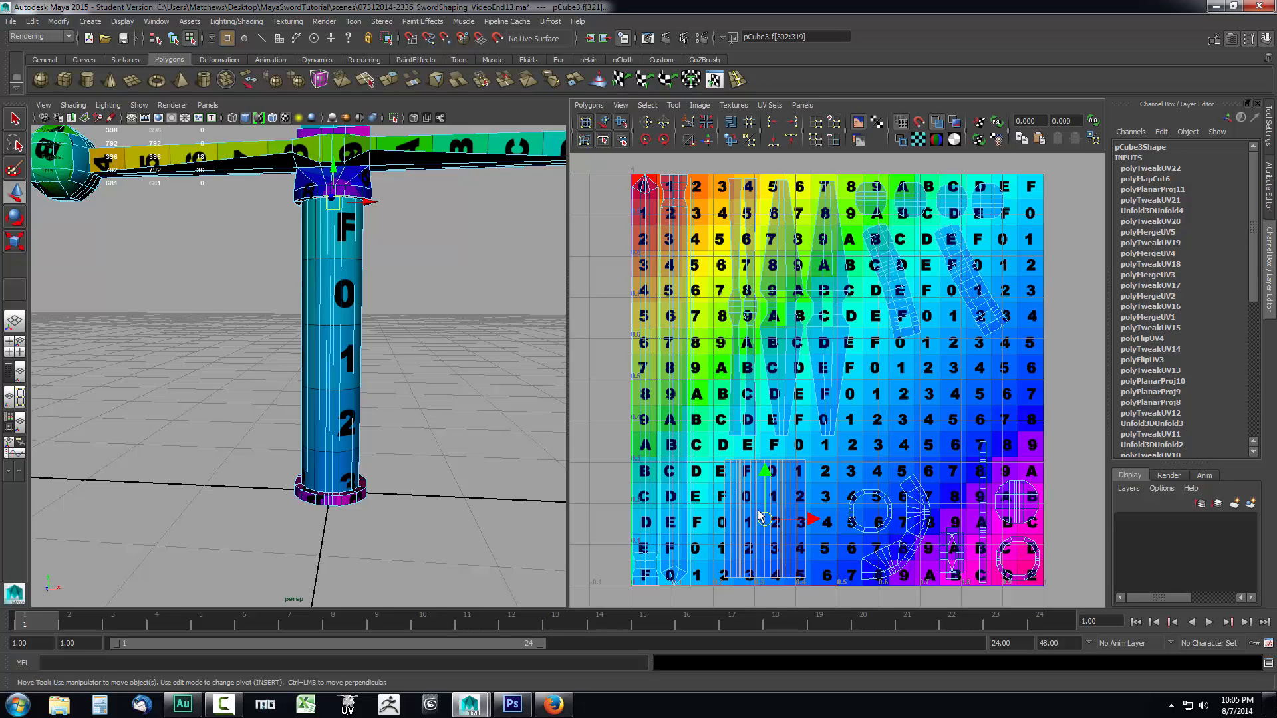
# Uniformly enlarge the grip's shell and move it back inside the UV square between the blade and collar shells.
pyautogui.click(772, 516)
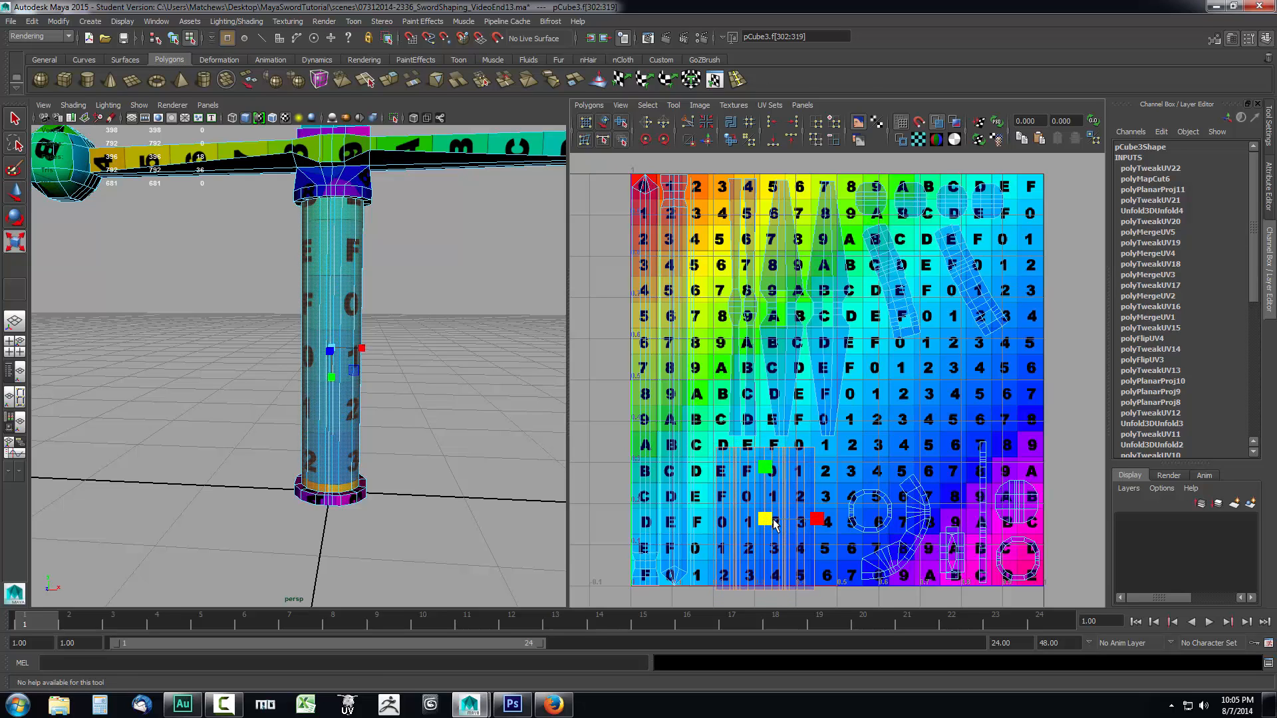
pyautogui.press('w')
pyautogui.moveTo(770, 523); pyautogui.dragTo(775, 514)
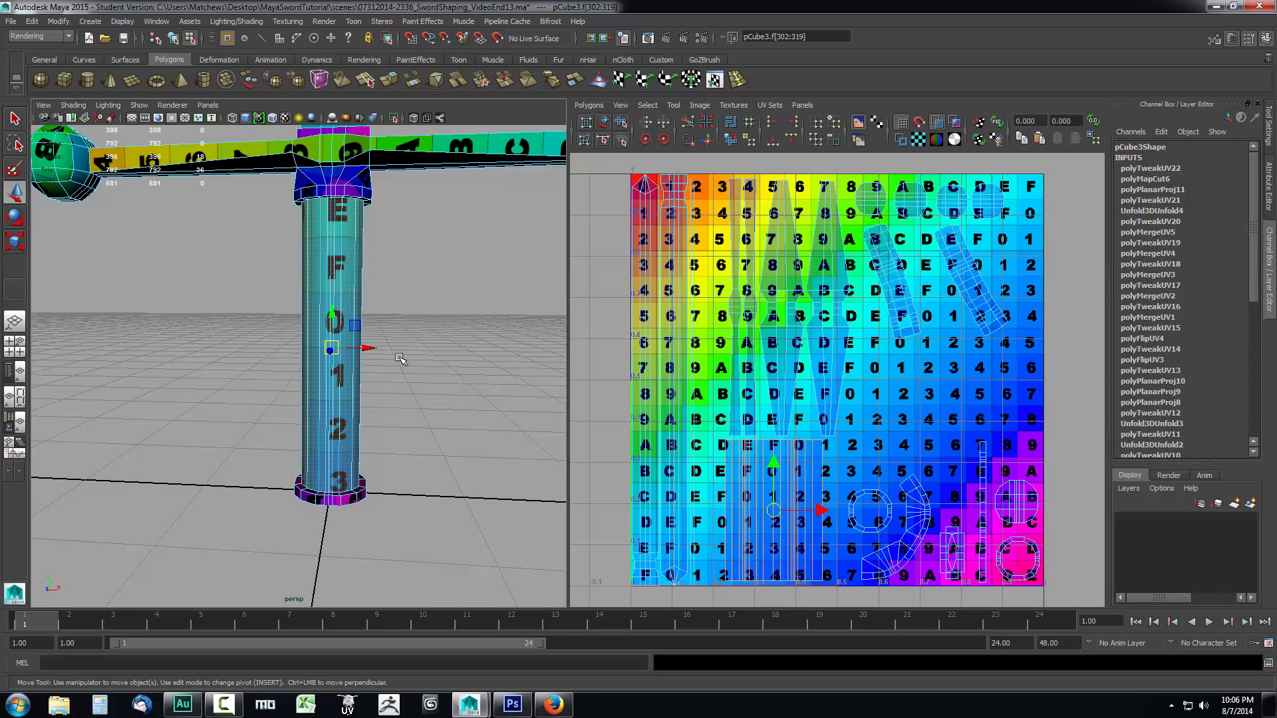
# Examine how the checker texture is distributed over the whole sword model.
pyautogui.keyDown('alt'); pyautogui.moveTo(446, 348); pyautogui.dragTo(380, 431, button='middle'); pyautogui.keyUp('alt')
pyautogui.scroll(-7, 391, 421)
pyautogui.keyDown('alt'); pyautogui.moveTo(410, 389); pyautogui.dragTo(392, 398); pyautogui.keyUp('alt')
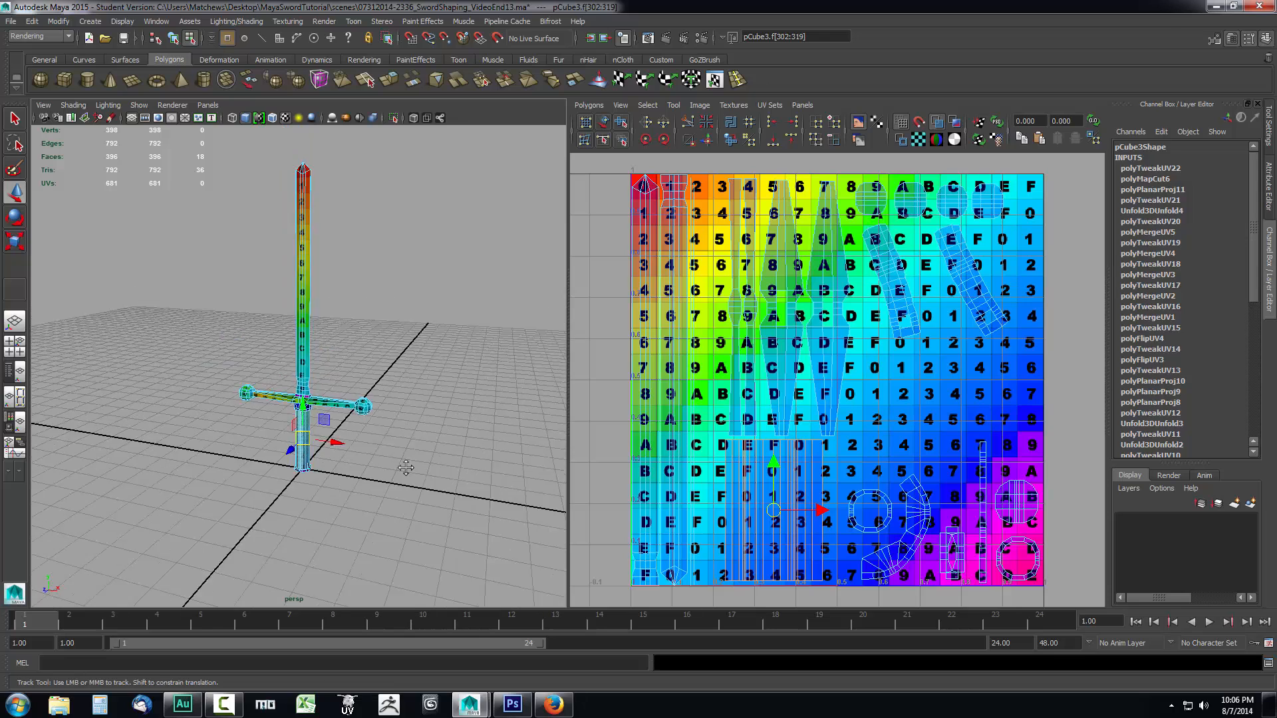